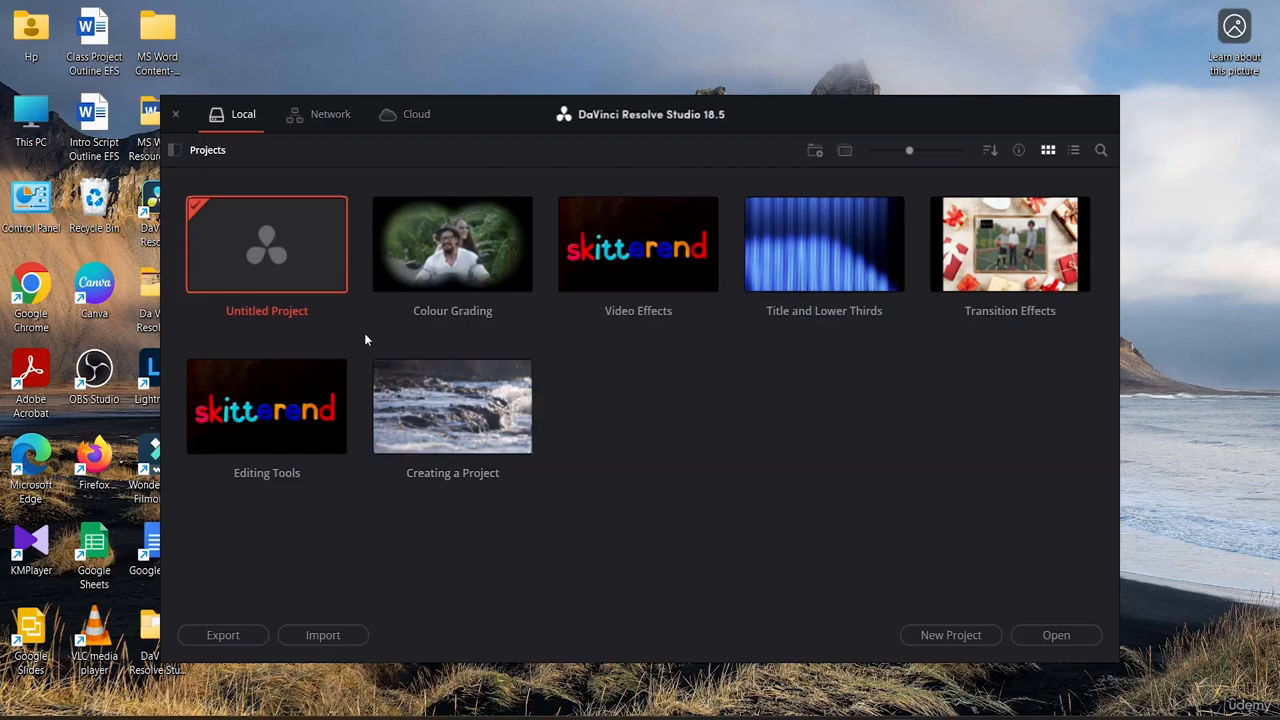
# Open Untitled Project and import the Da Vinci Resolve folder from drive E: into the Media Pool.
pyautogui.doubleClick(315, 265)
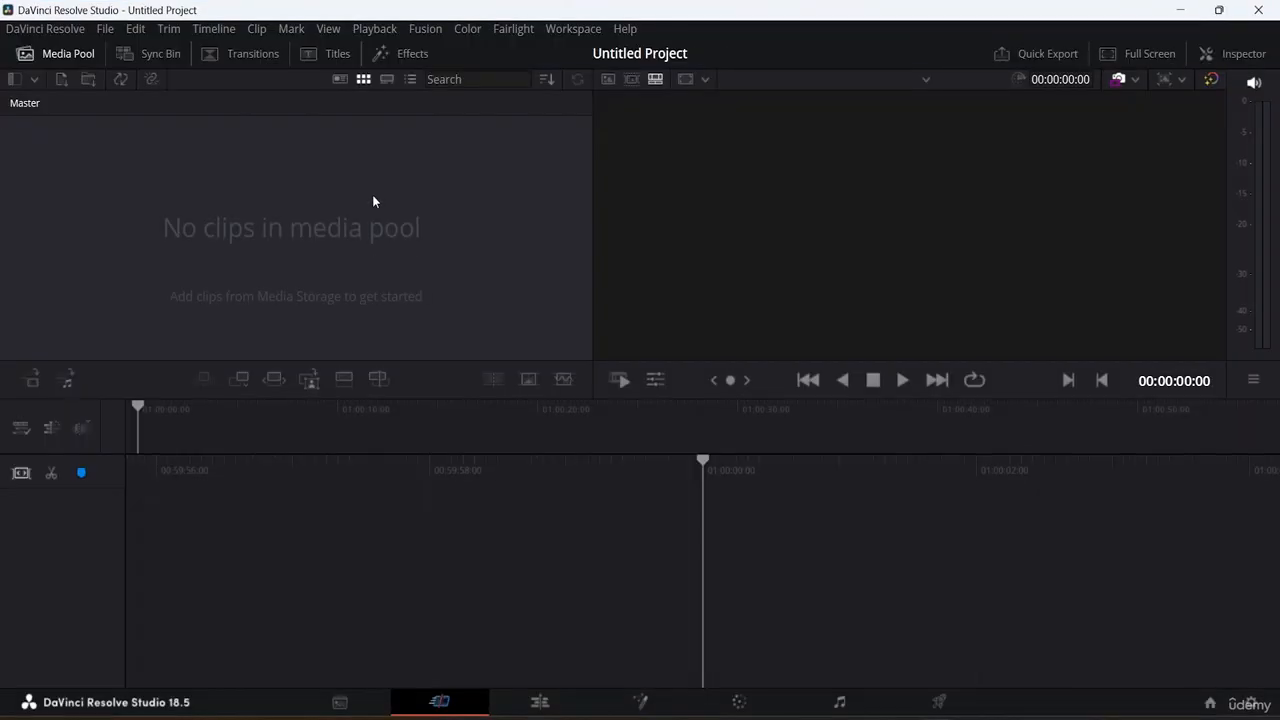
pyautogui.click(341, 700)
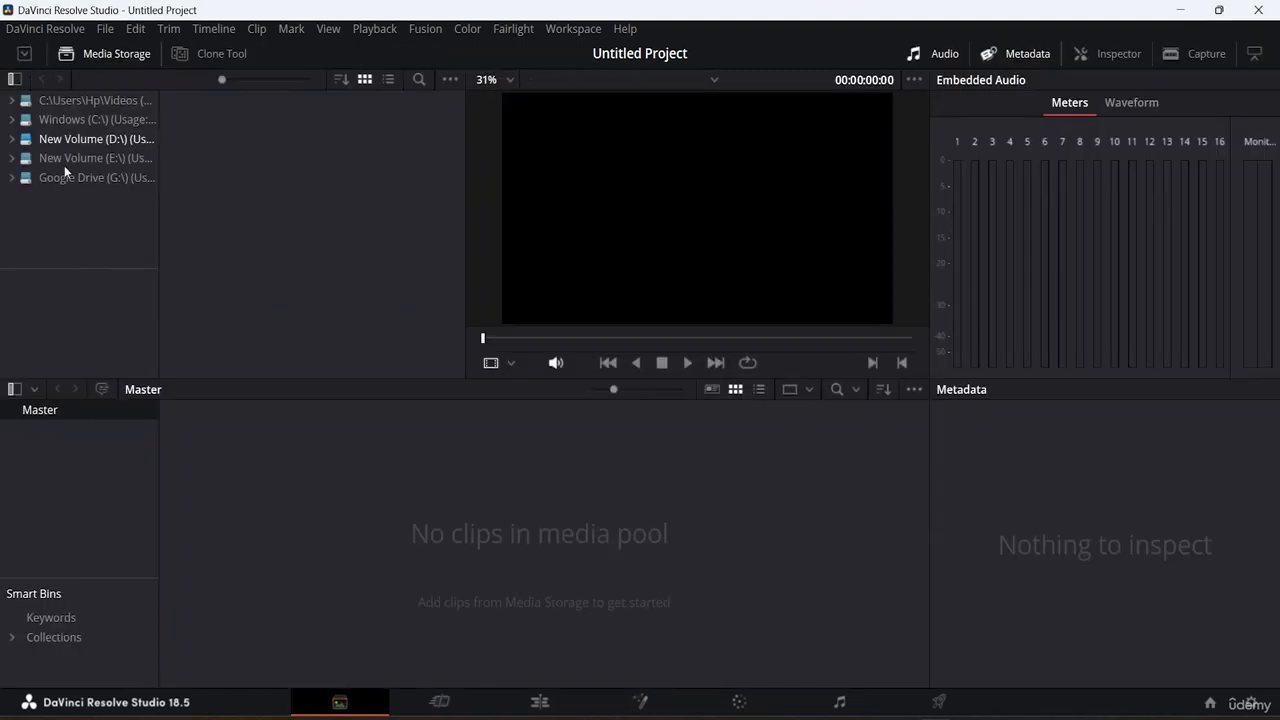
pyautogui.click(84, 160)
pyautogui.moveTo(297, 131); pyautogui.dragTo(372, 526)
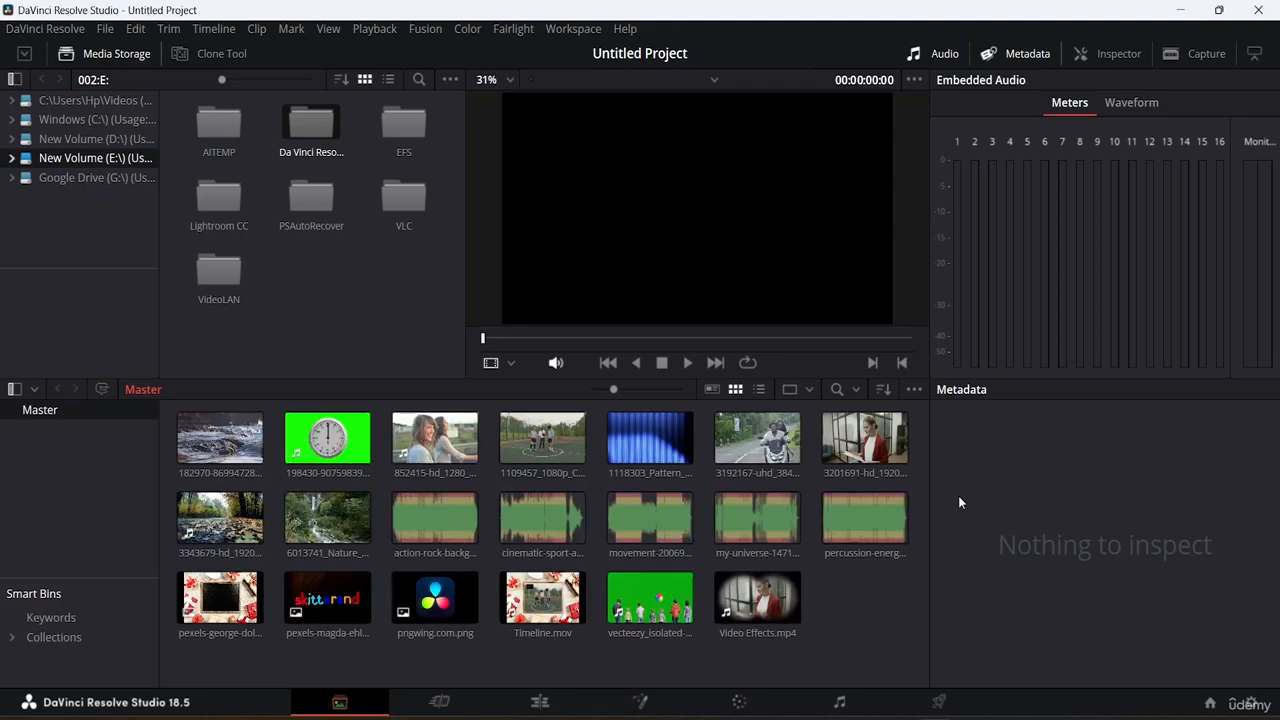
# On the Edit page, put clip 3201691-hd_1920_1080_25fps.mp4 on the timeline and zoom to full extent.
pyautogui.click(546, 704)
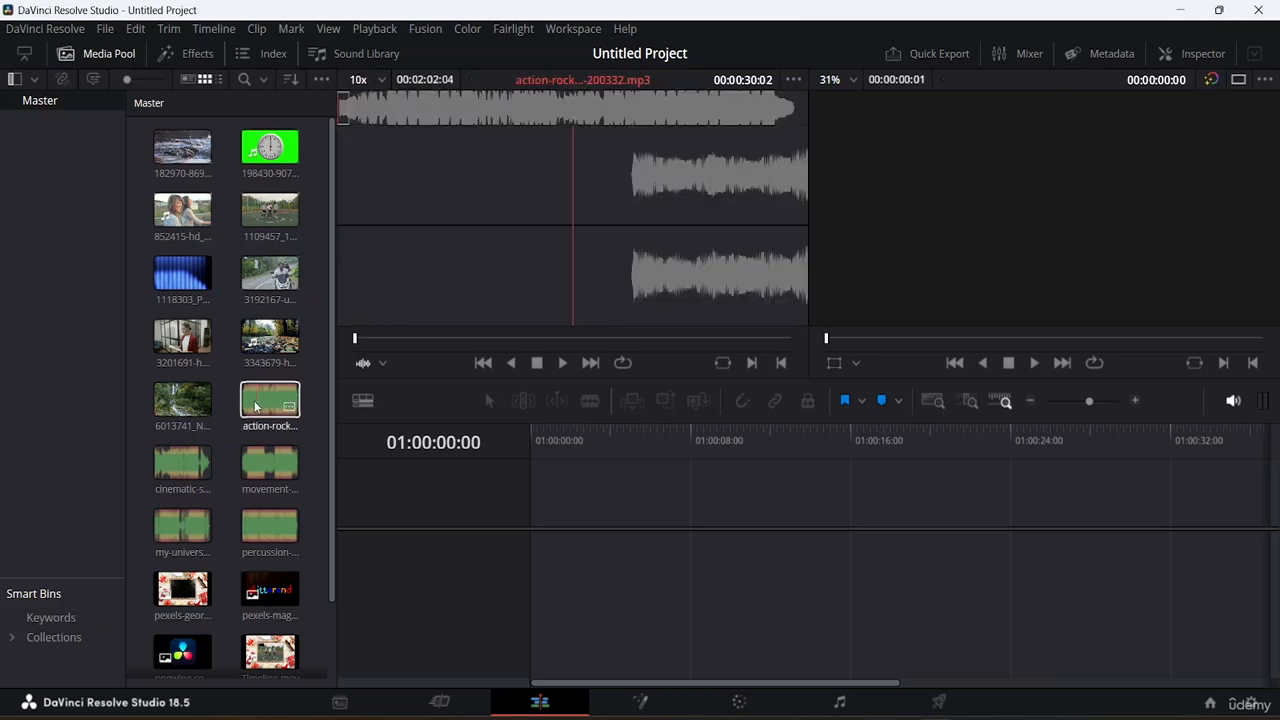
pyautogui.scroll(-1, 254, 400)
pyautogui.scroll(1, 249, 399)
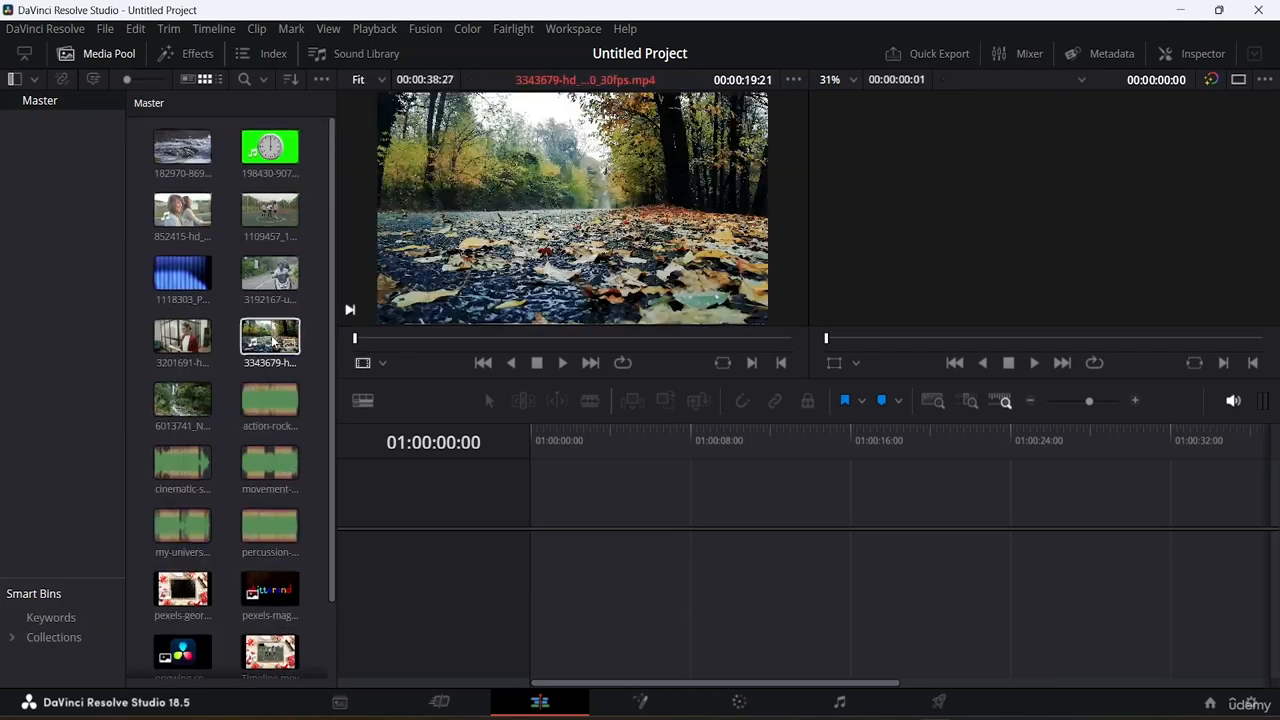
pyautogui.moveTo(182, 336); pyautogui.dragTo(545, 565)
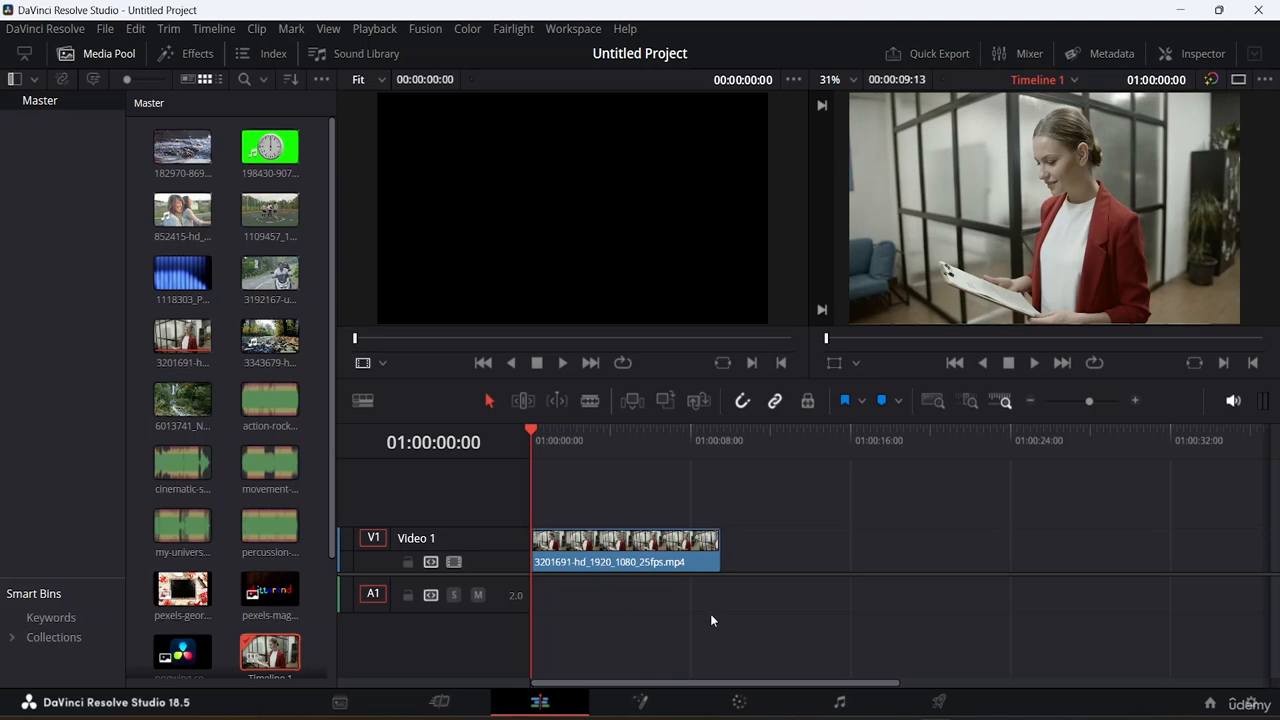
pyautogui.click(931, 402)
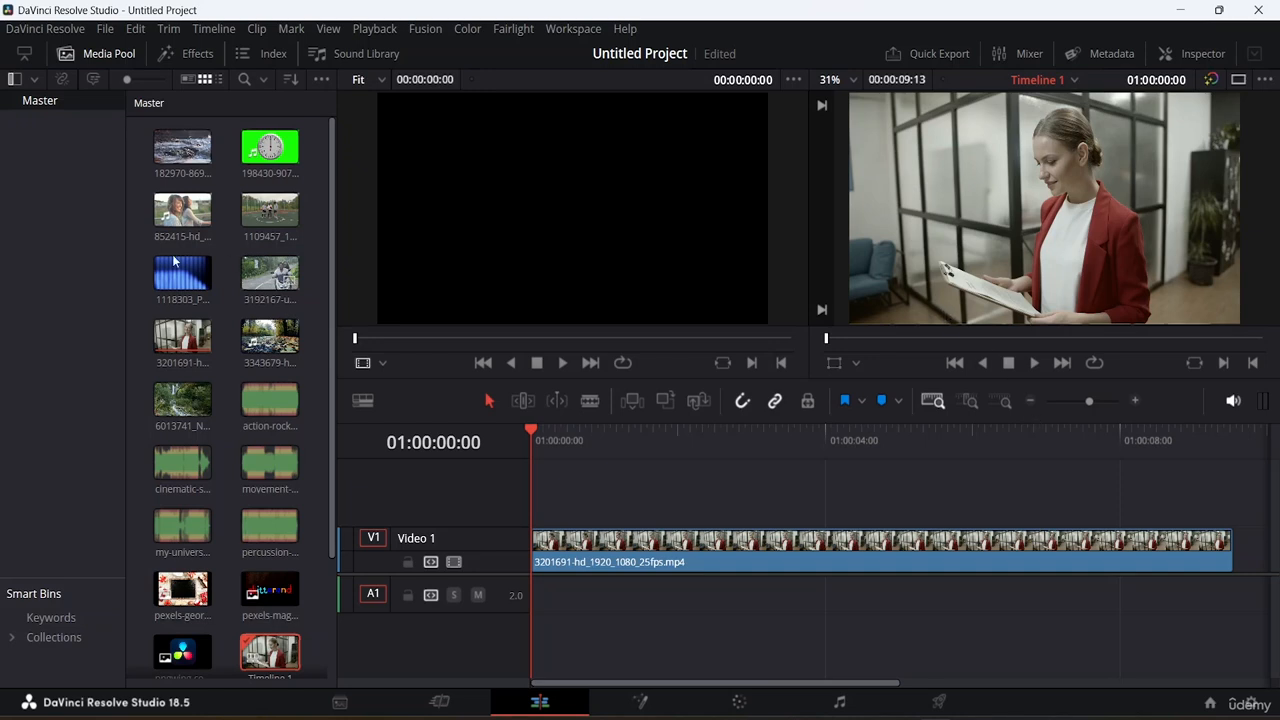
# From Toolbox > Titles, place a Left Lower Third on Video 2 above the clip.
pyautogui.click(168, 54)
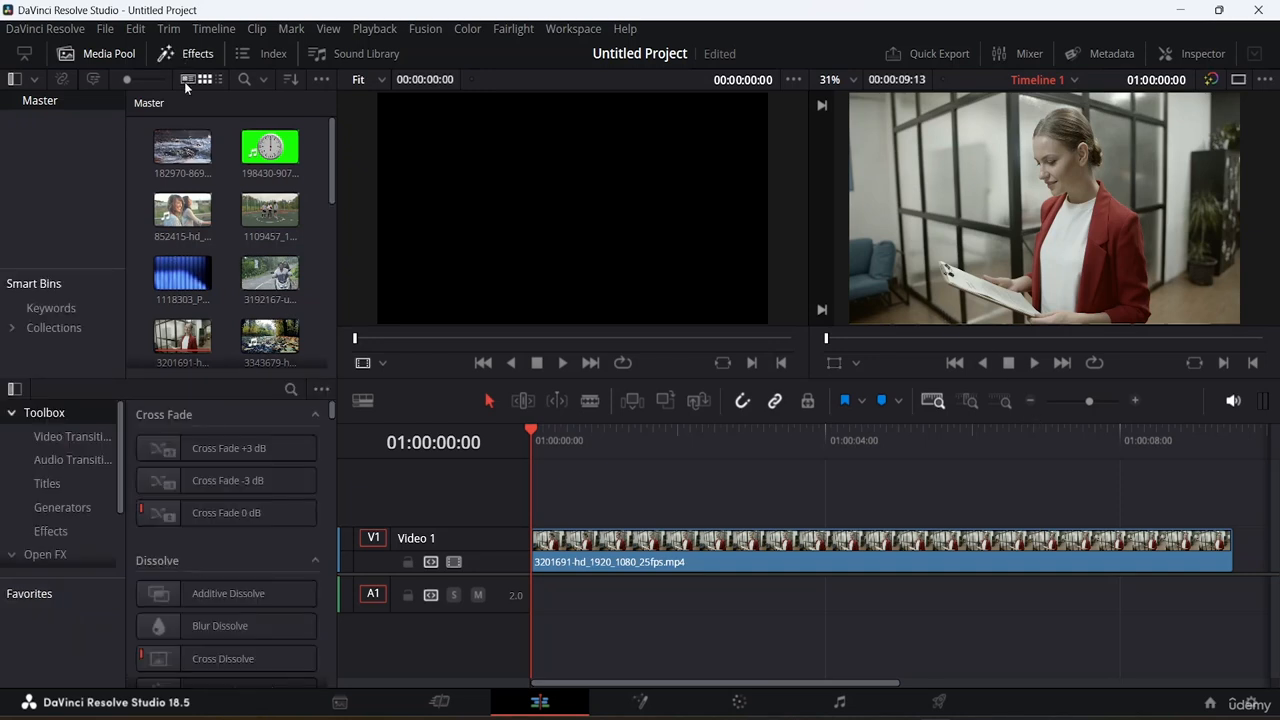
pyautogui.click(114, 53)
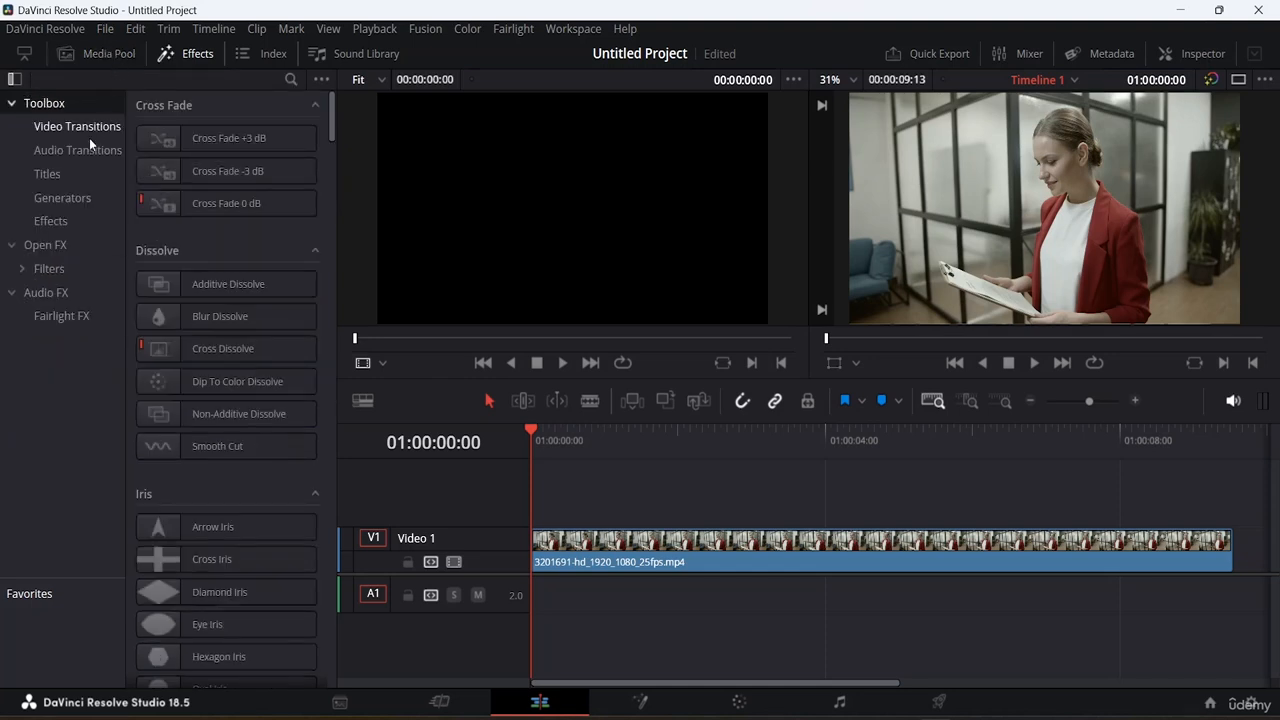
pyautogui.click(48, 175)
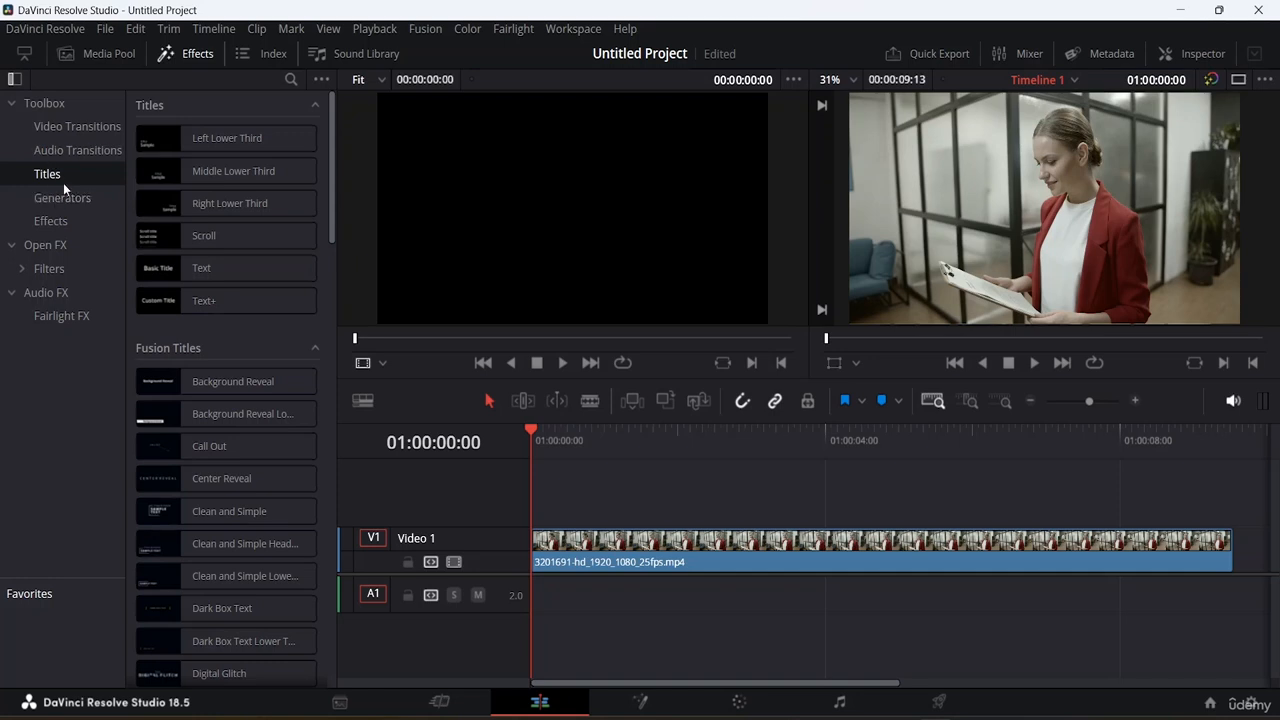
pyautogui.click(181, 268)
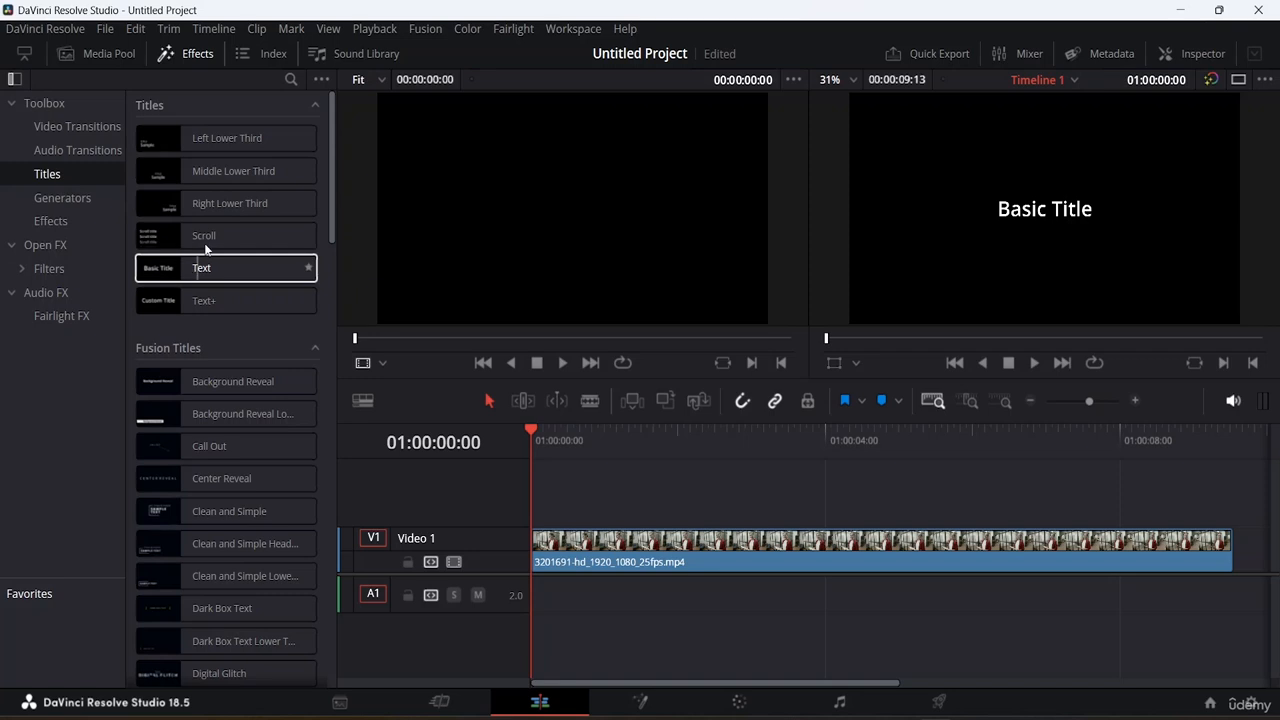
pyautogui.click(194, 141)
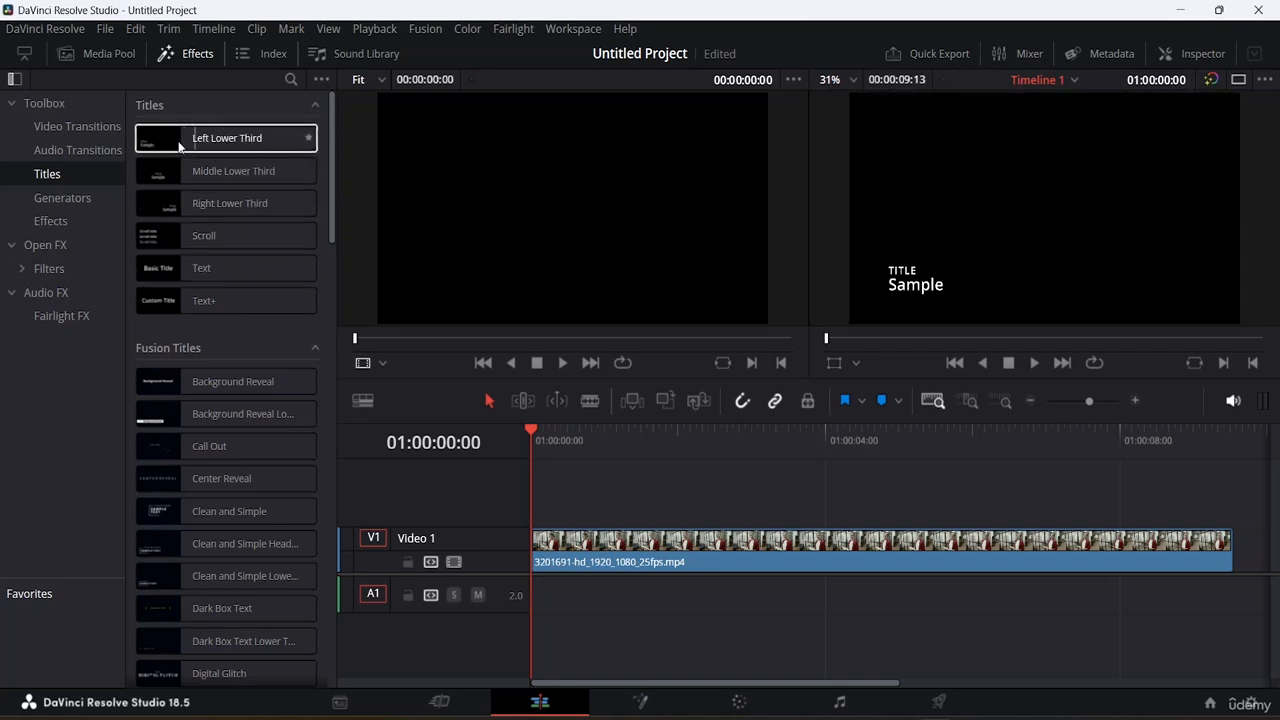
pyautogui.moveTo(176, 142); pyautogui.dragTo(534, 512)
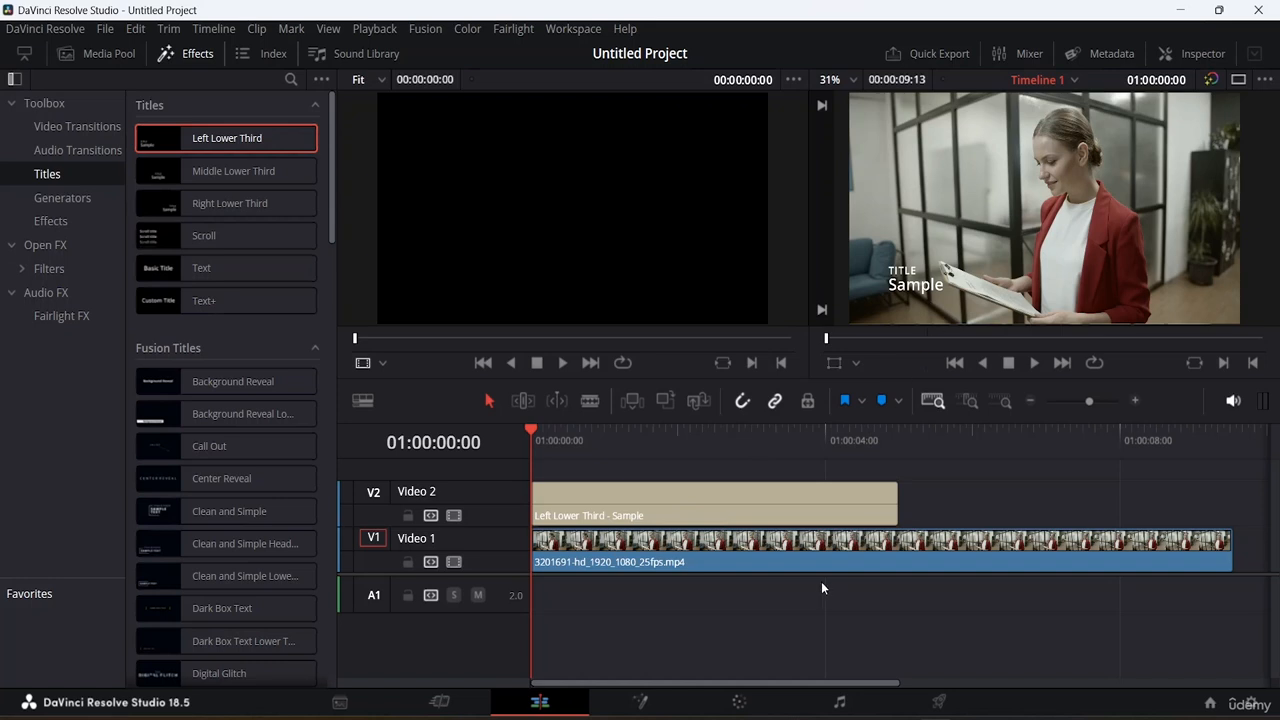
# In the title's Inspector, erase the TITLE placeholder and begin typing the interviewee's name.
pyautogui.click(760, 505)
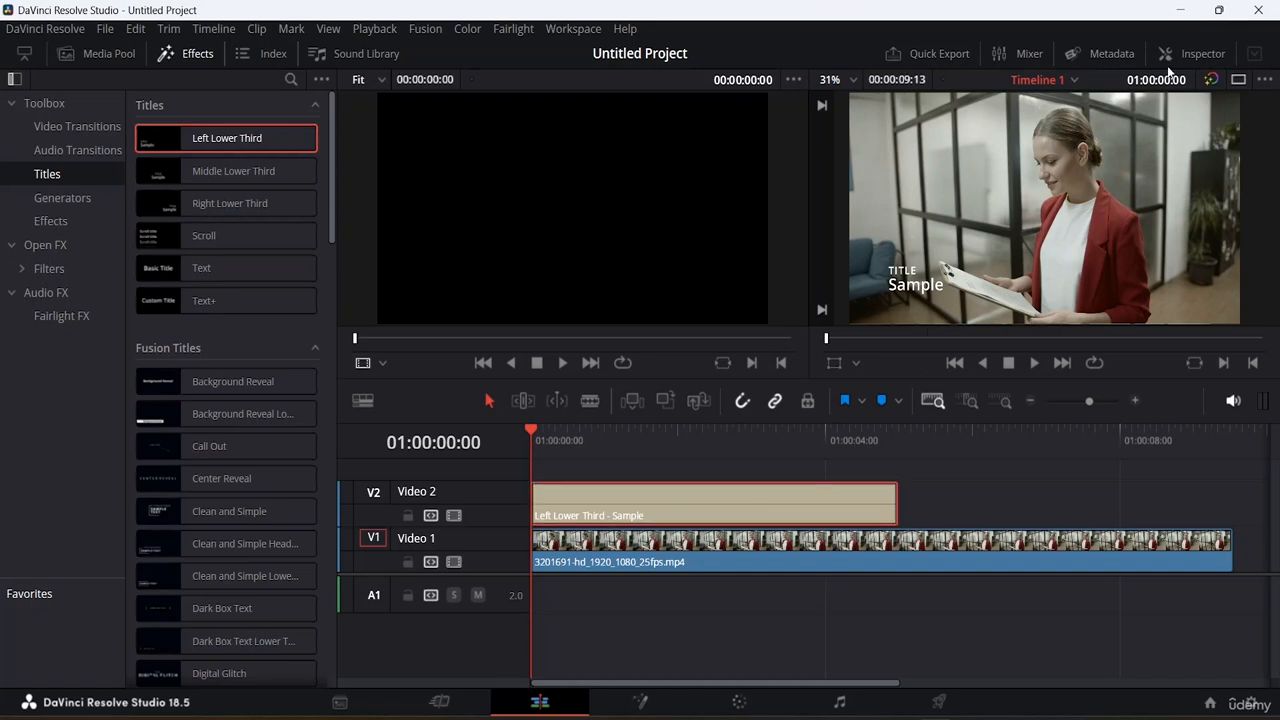
pyautogui.click(1196, 50)
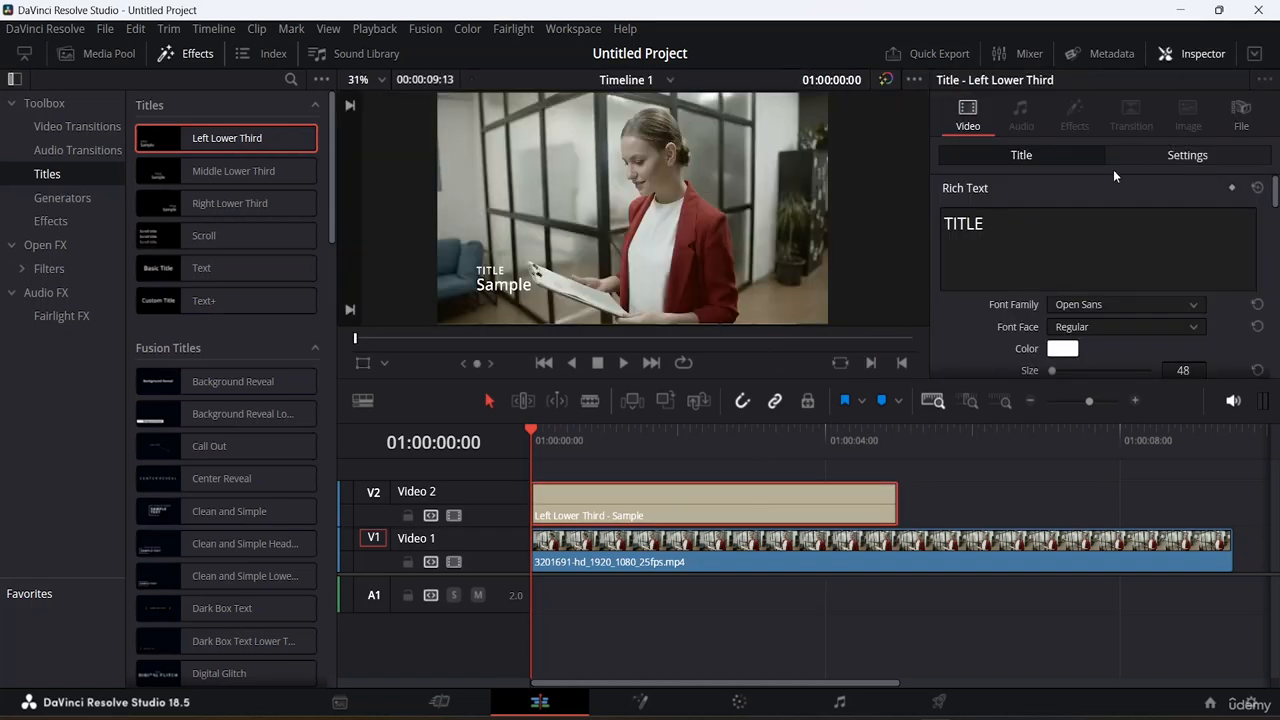
pyautogui.click(996, 225)
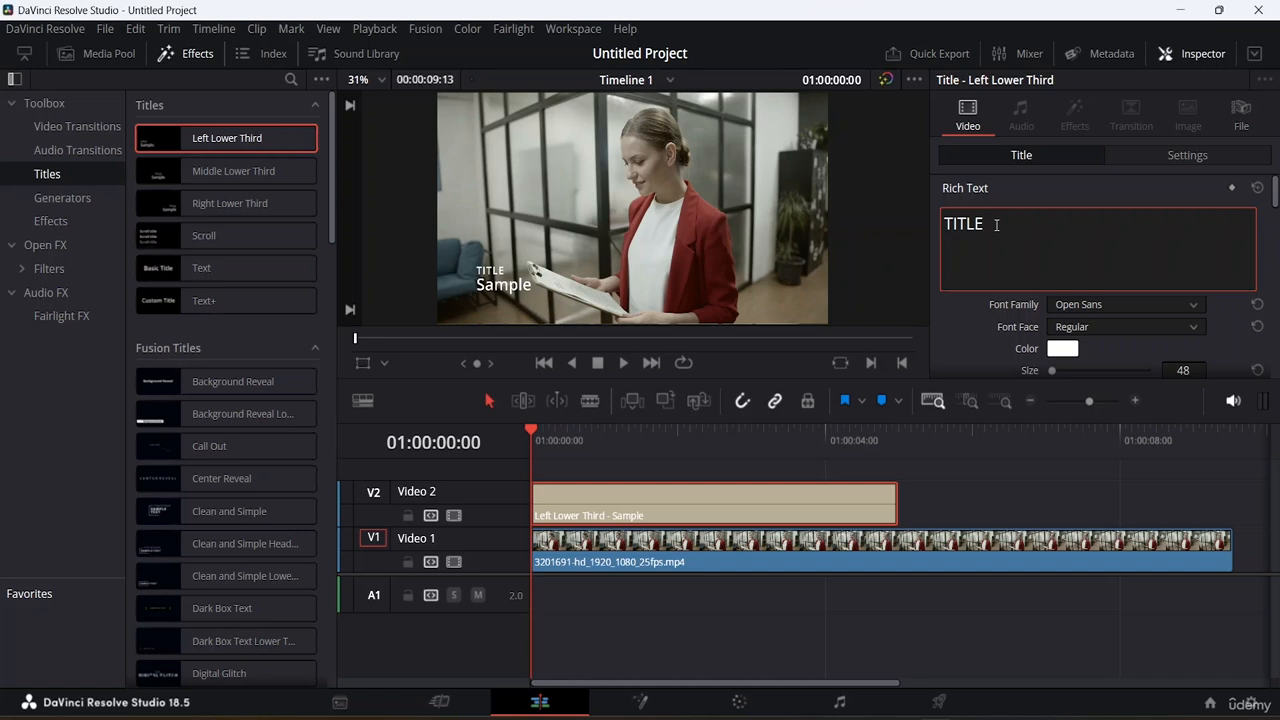
pyautogui.press('BackSpace')
pyautogui.press('BackSpace')
pyautogui.press('BackSpace')
pyautogui.press('BackSpace')
pyautogui.press('BackSpace')
pyautogui.write('AMm')
pyautogui.press('BackSpace')
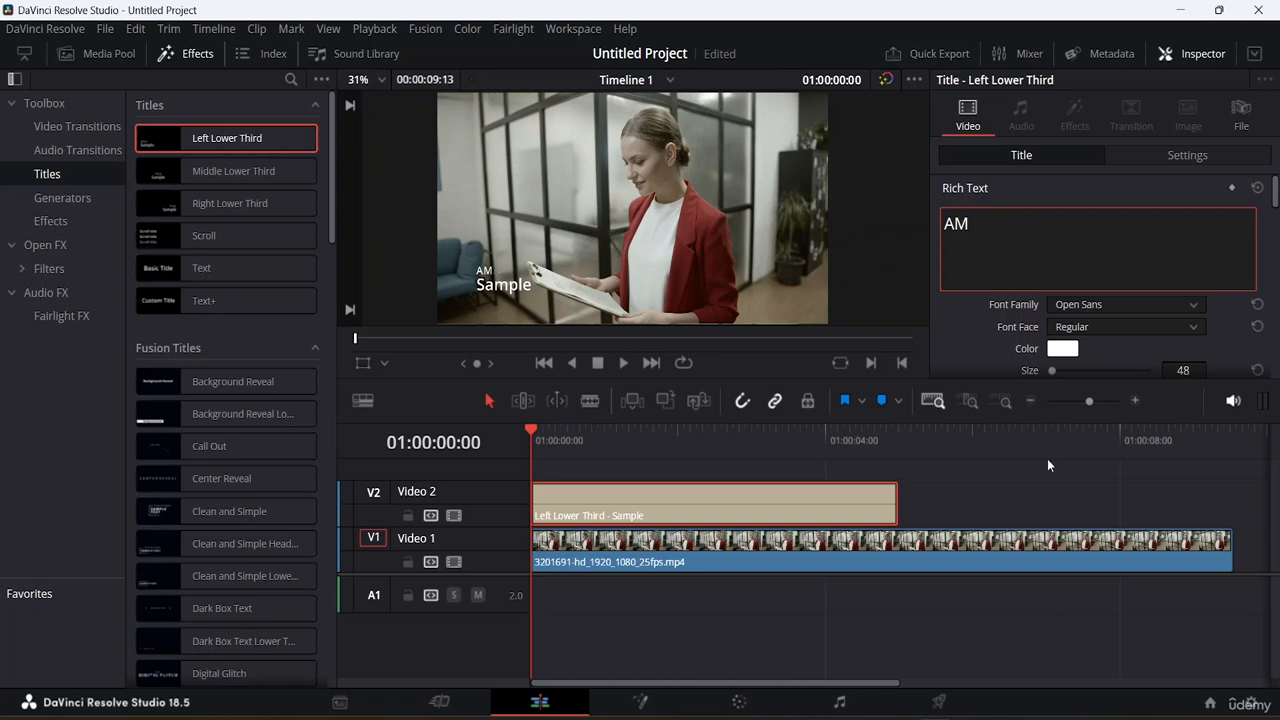
# Finish typing the interviewee's full name in capitals and delete the stray marker at 01:00:07:00.
pyautogui.click(1047, 458)
pyautogui.press('m')
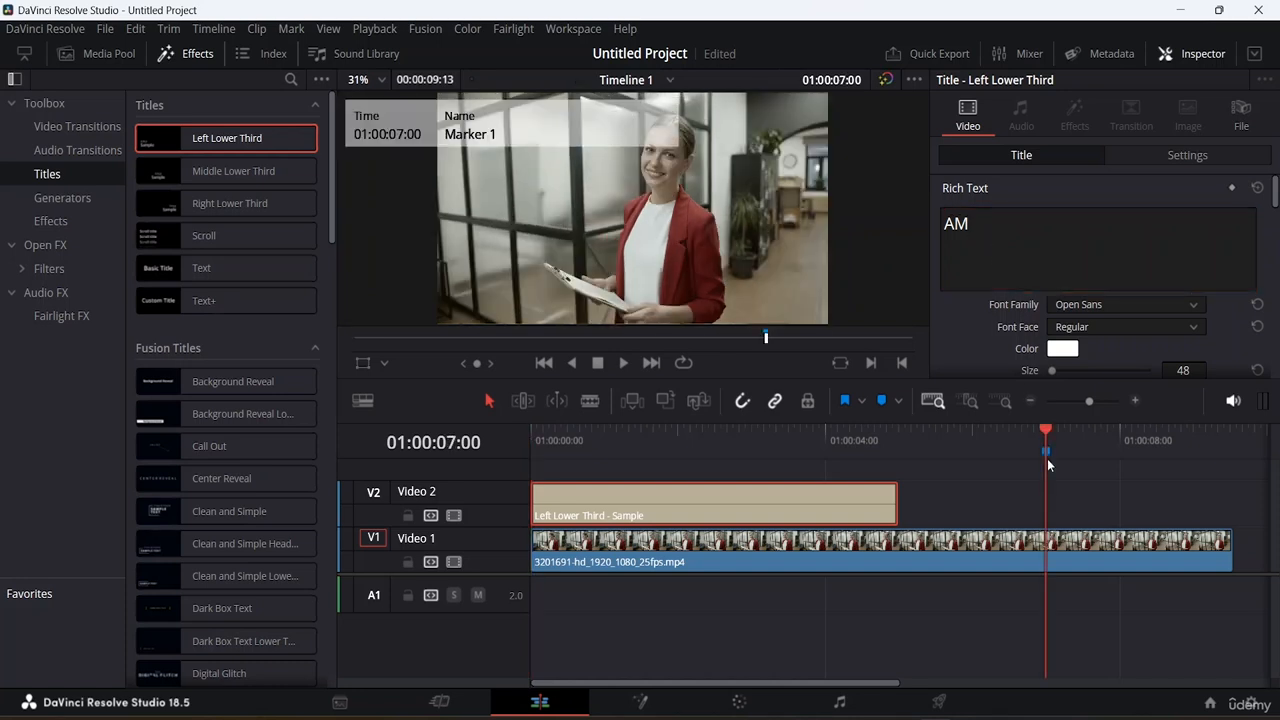
pyautogui.click(992, 230)
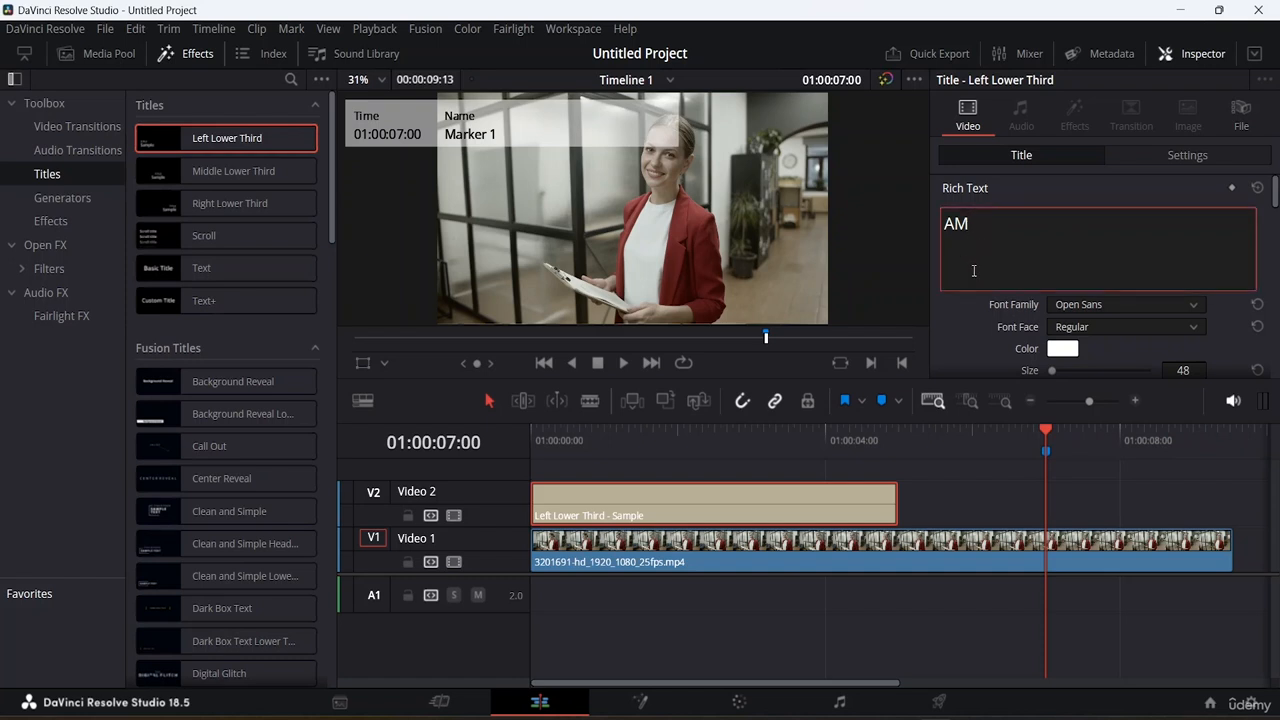
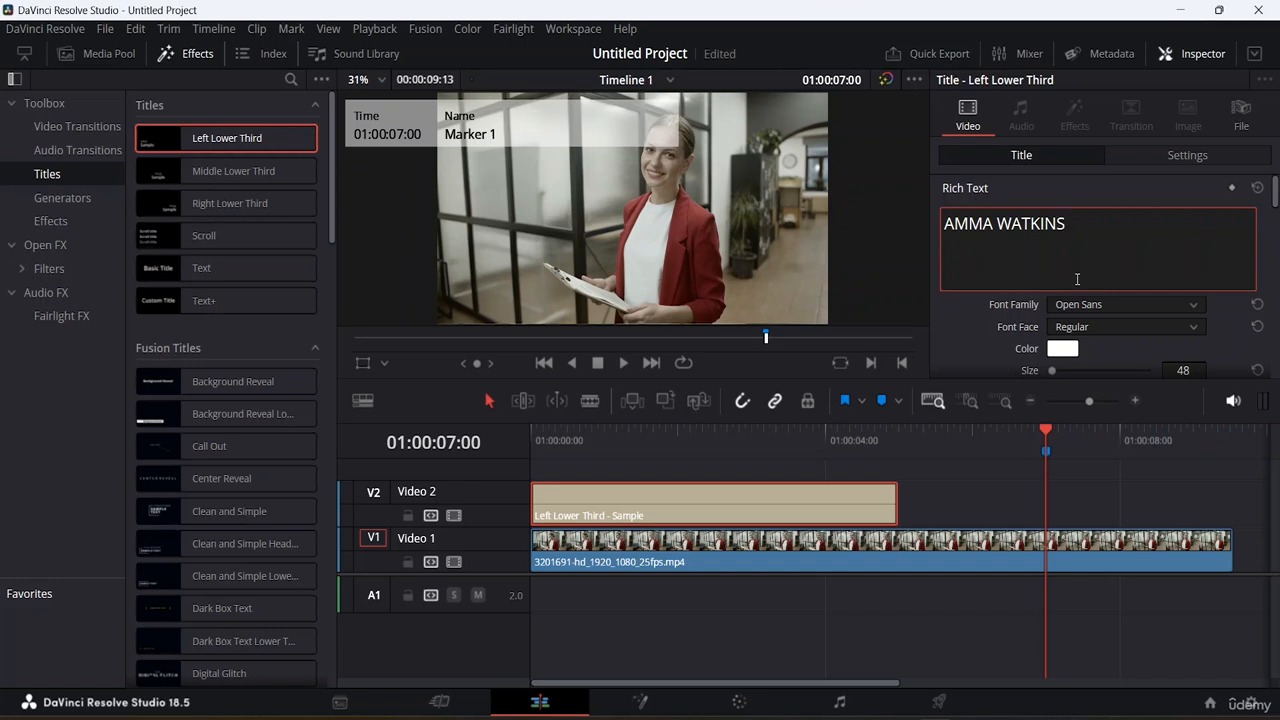
pyautogui.click(1047, 451)
pyautogui.press('Delete')
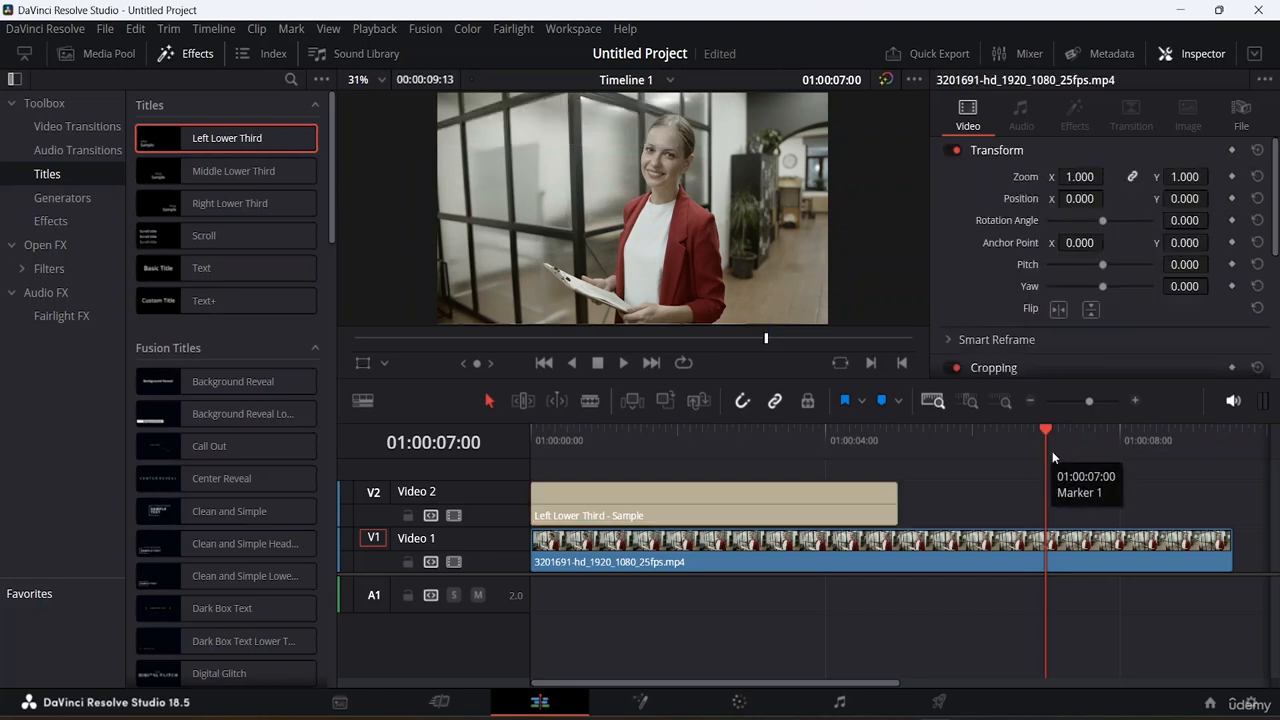
# Set the name line's font to Open Sans Condensed, Bold.
pyautogui.moveTo(1048, 432); pyautogui.dragTo(678, 464)
pyautogui.click(767, 500)
pyautogui.click(768, 500)
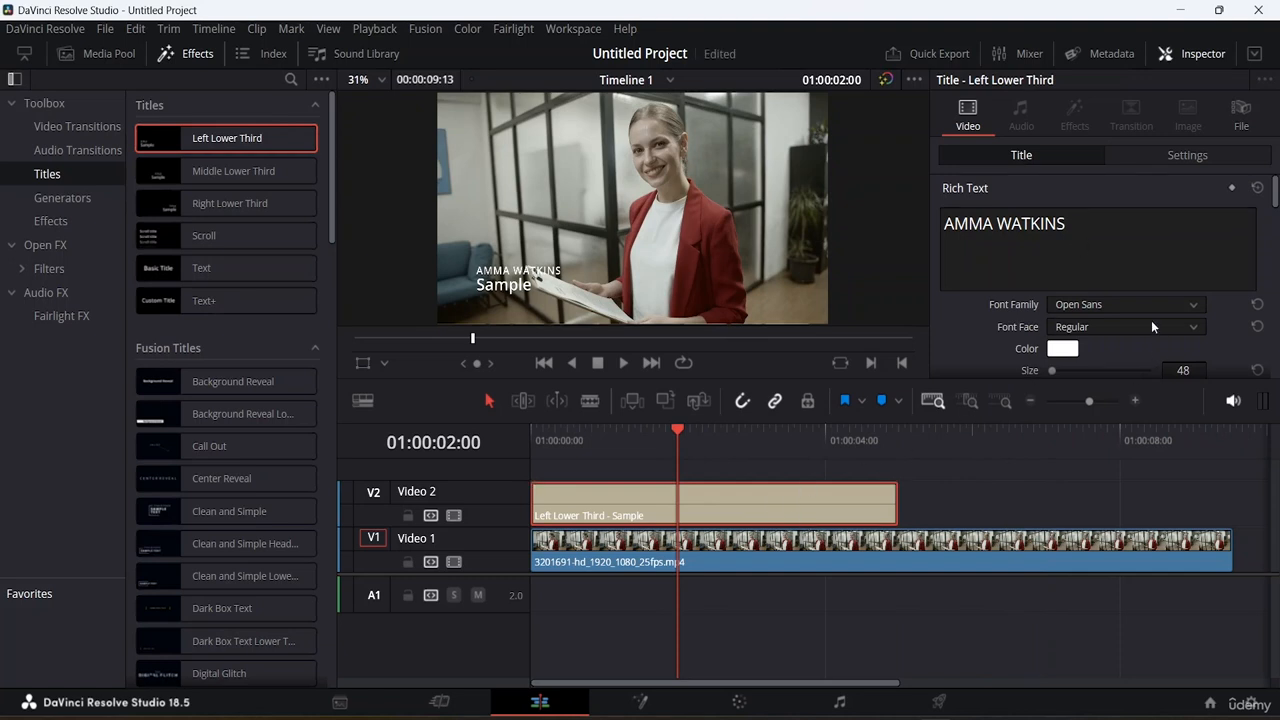
pyautogui.click(1190, 304)
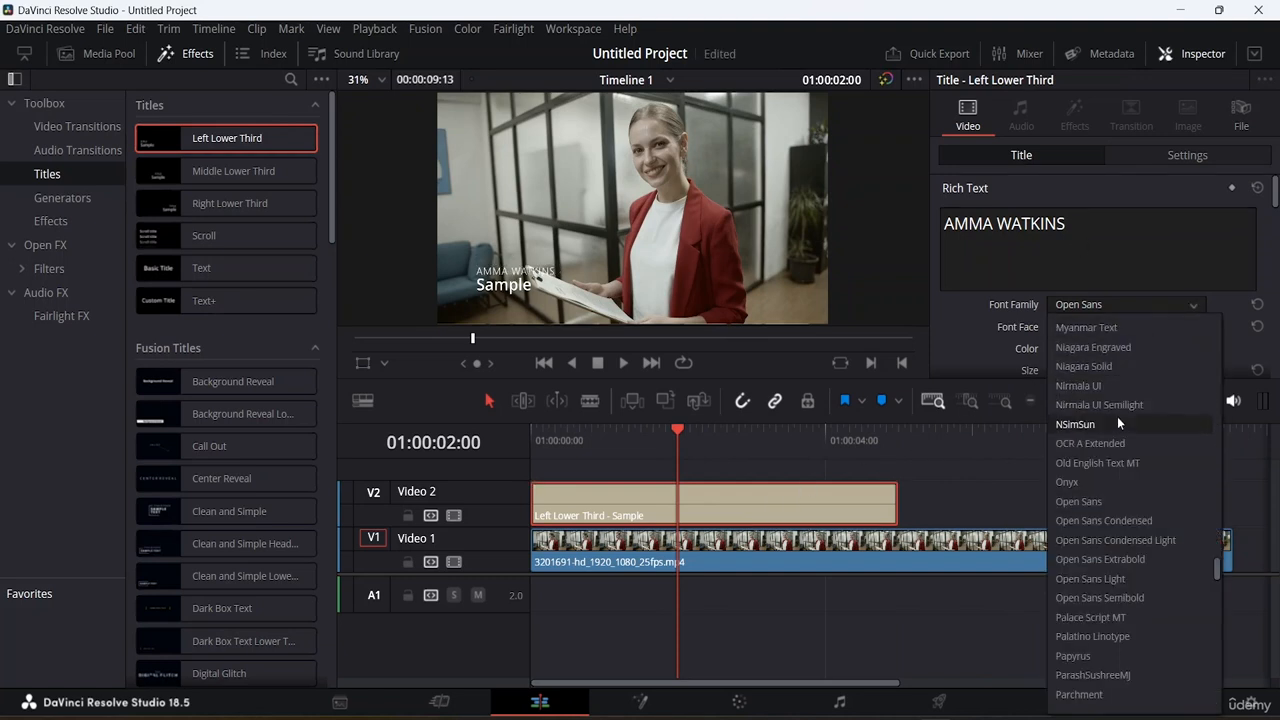
pyautogui.click(1136, 521)
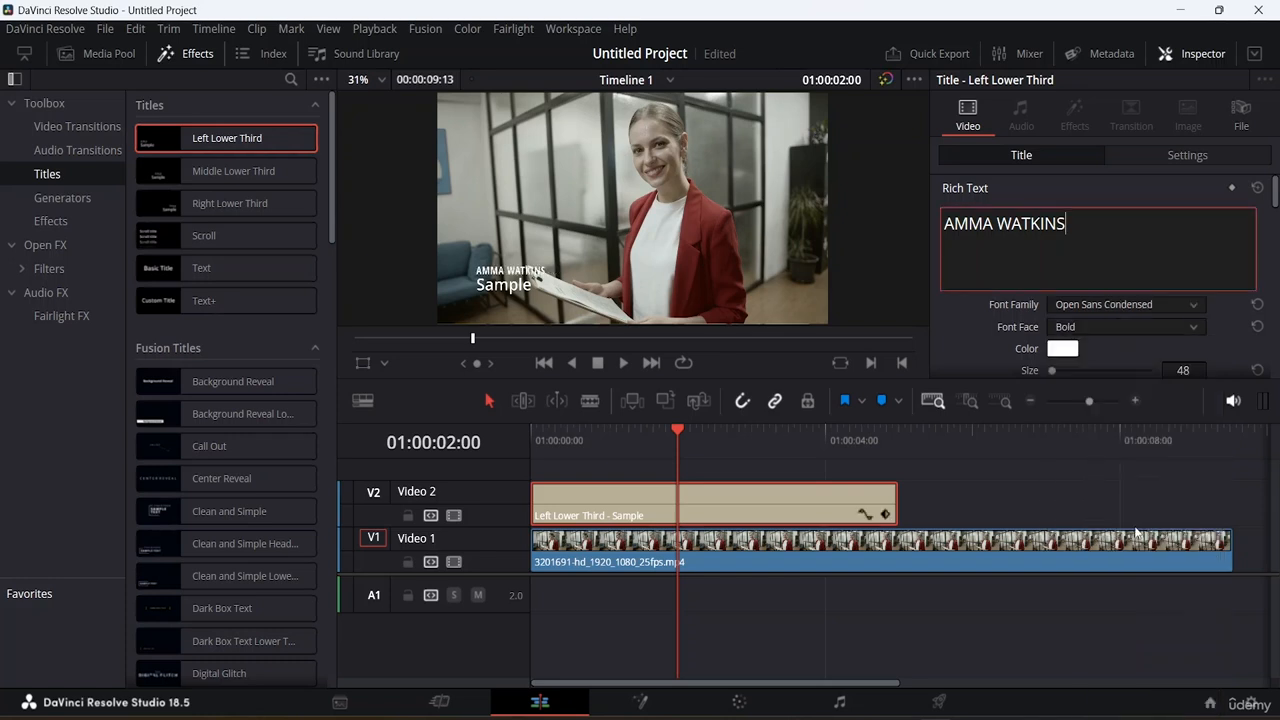
pyautogui.click(1195, 329)
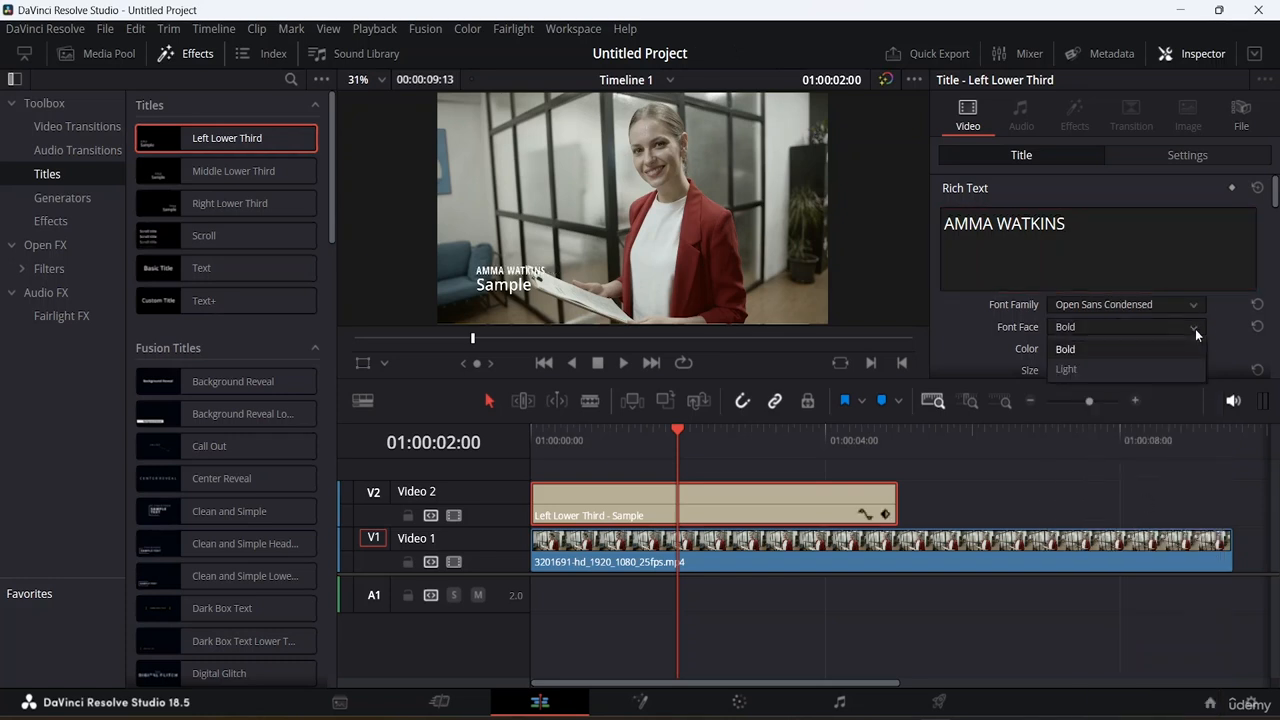
pyautogui.click(1111, 347)
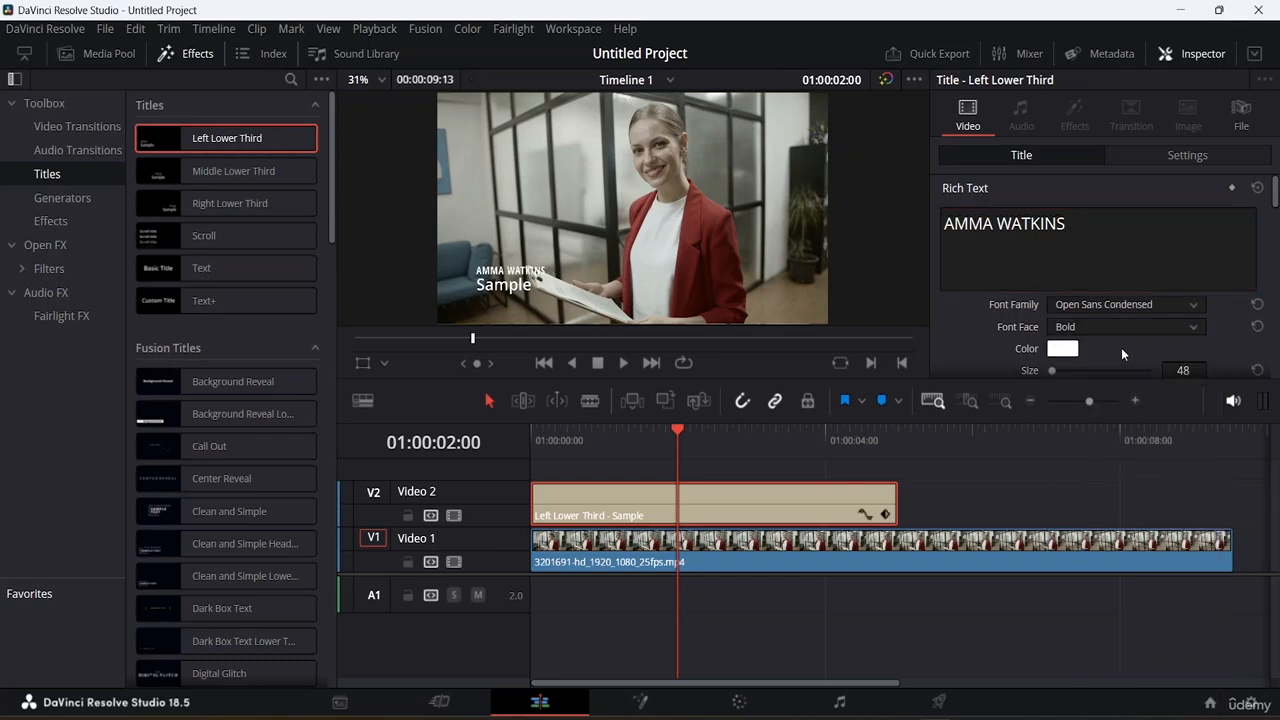
# Colour the name line black and set its size to 75.
pyautogui.click(1062, 349)
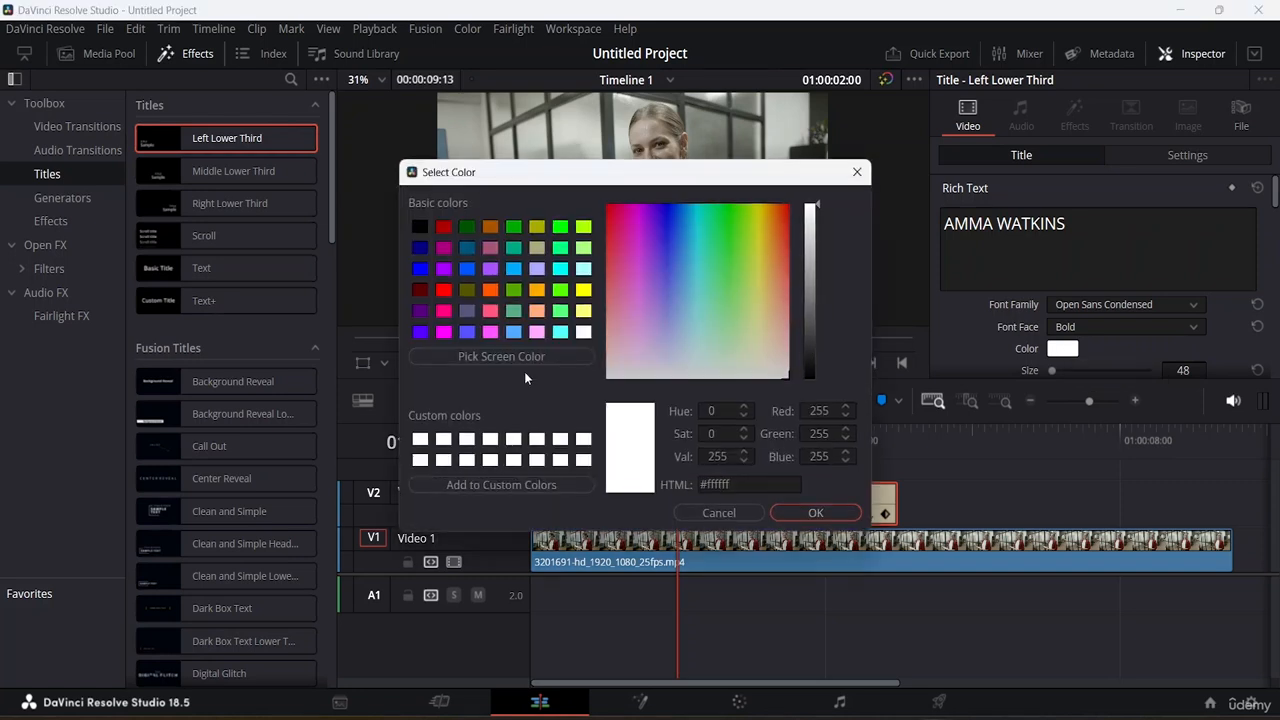
pyautogui.click(420, 228)
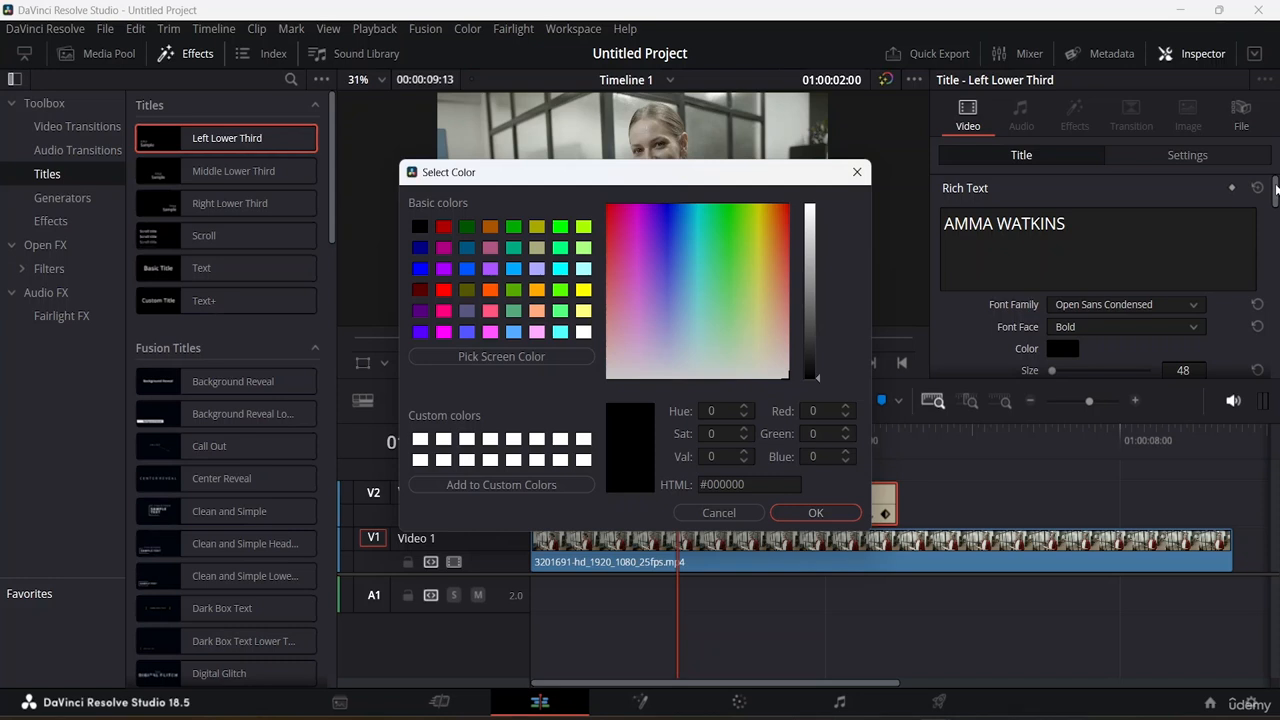
pyautogui.click(802, 513)
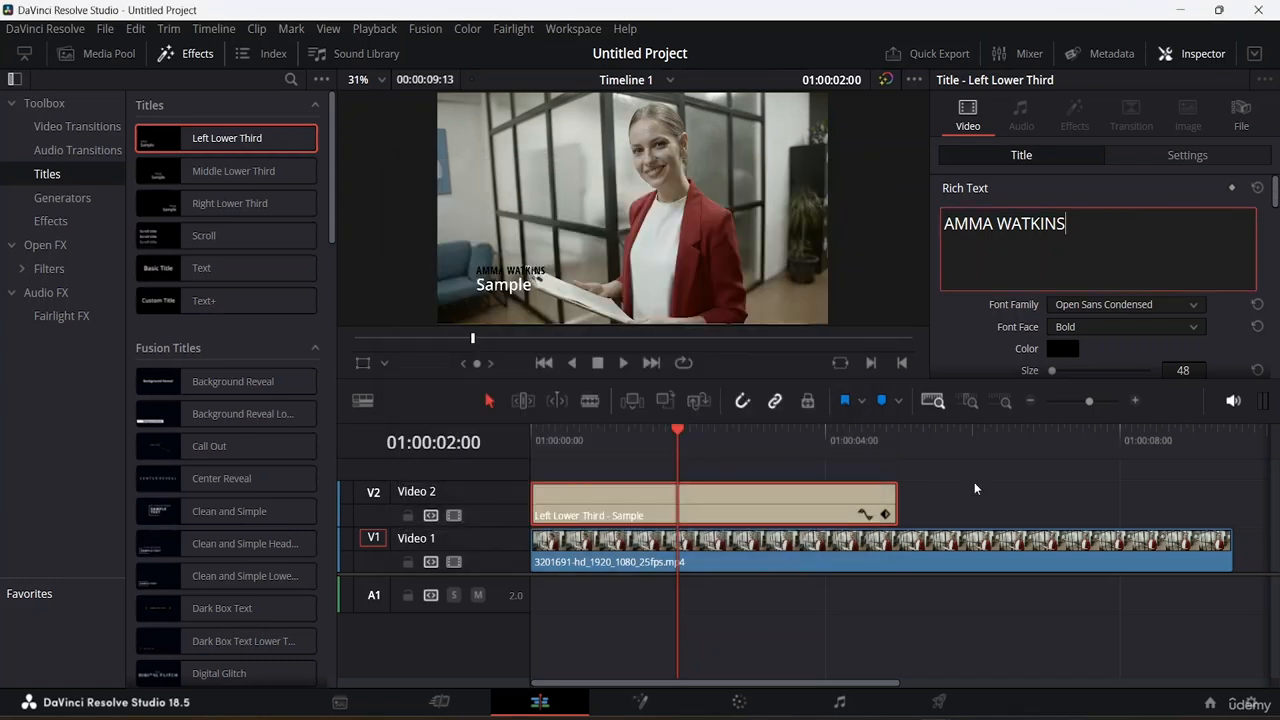
pyautogui.moveTo(1275, 188); pyautogui.dragTo(1275, 207)
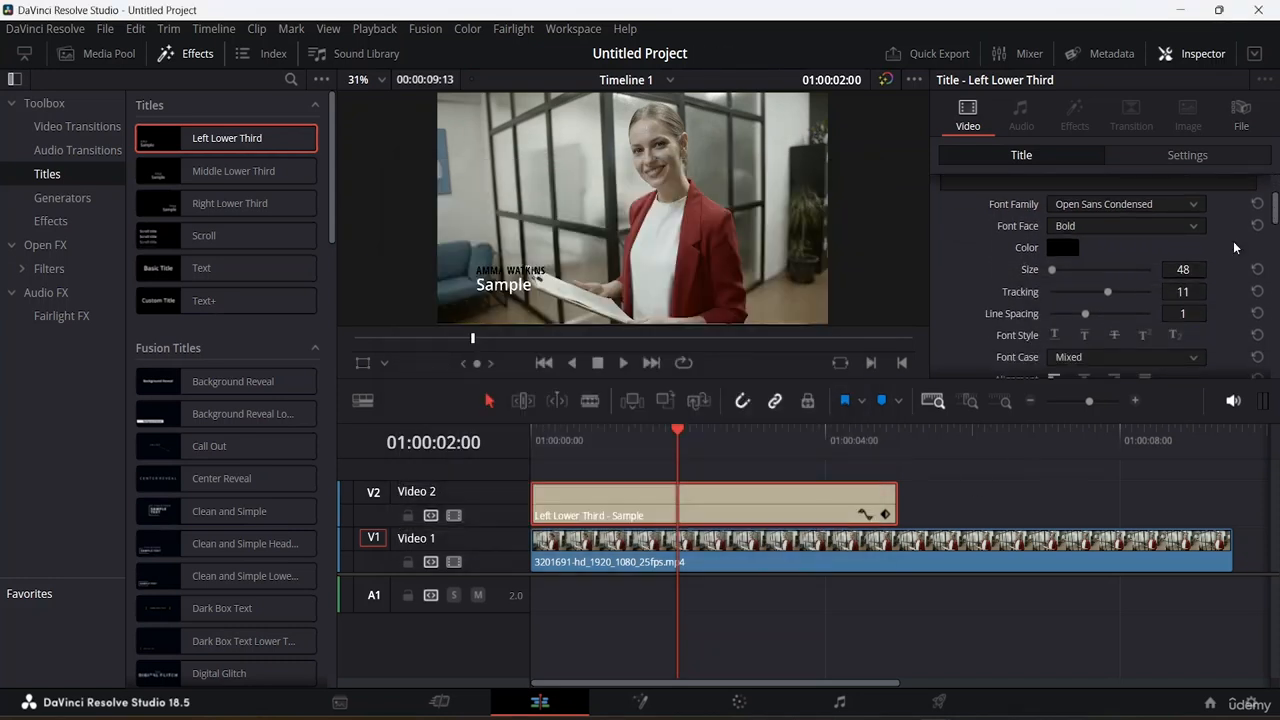
pyautogui.moveTo(1052, 273)
pyautogui.mouseDown()
pyautogui.moveTo(1073, 273)
pyautogui.moveTo(1053, 273)
pyautogui.mouseUp()
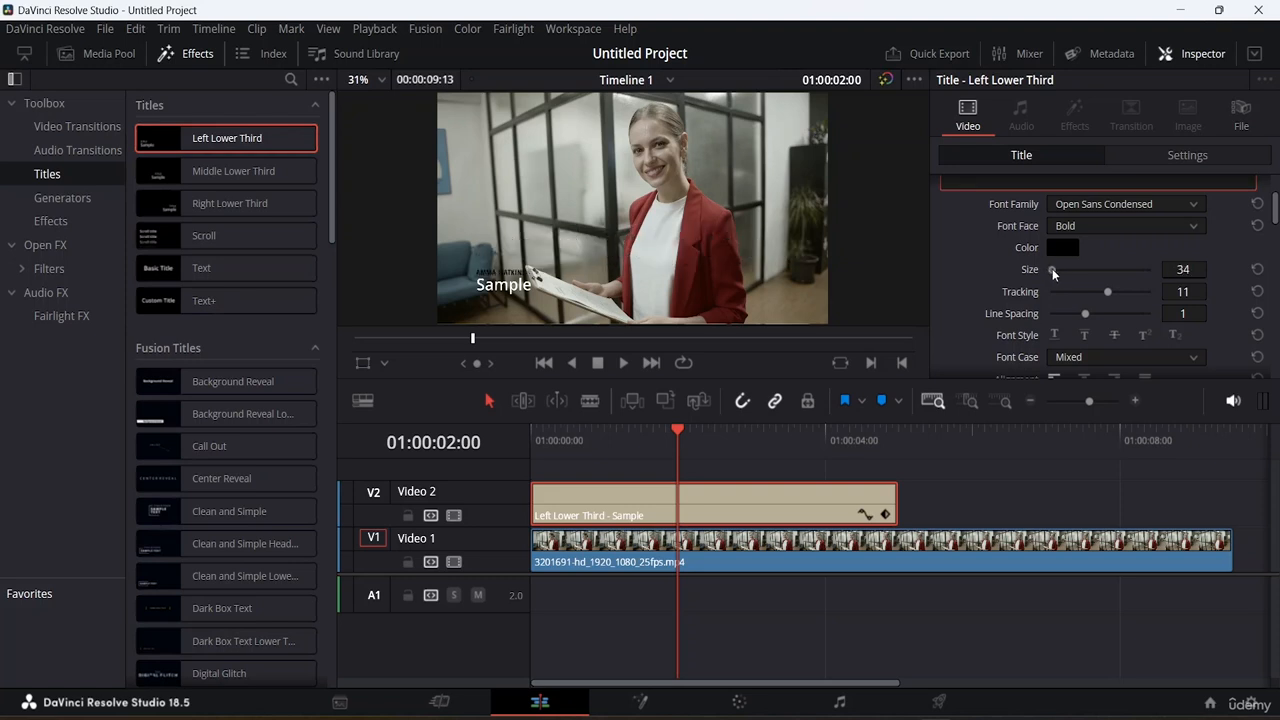
pyautogui.click(1183, 269)
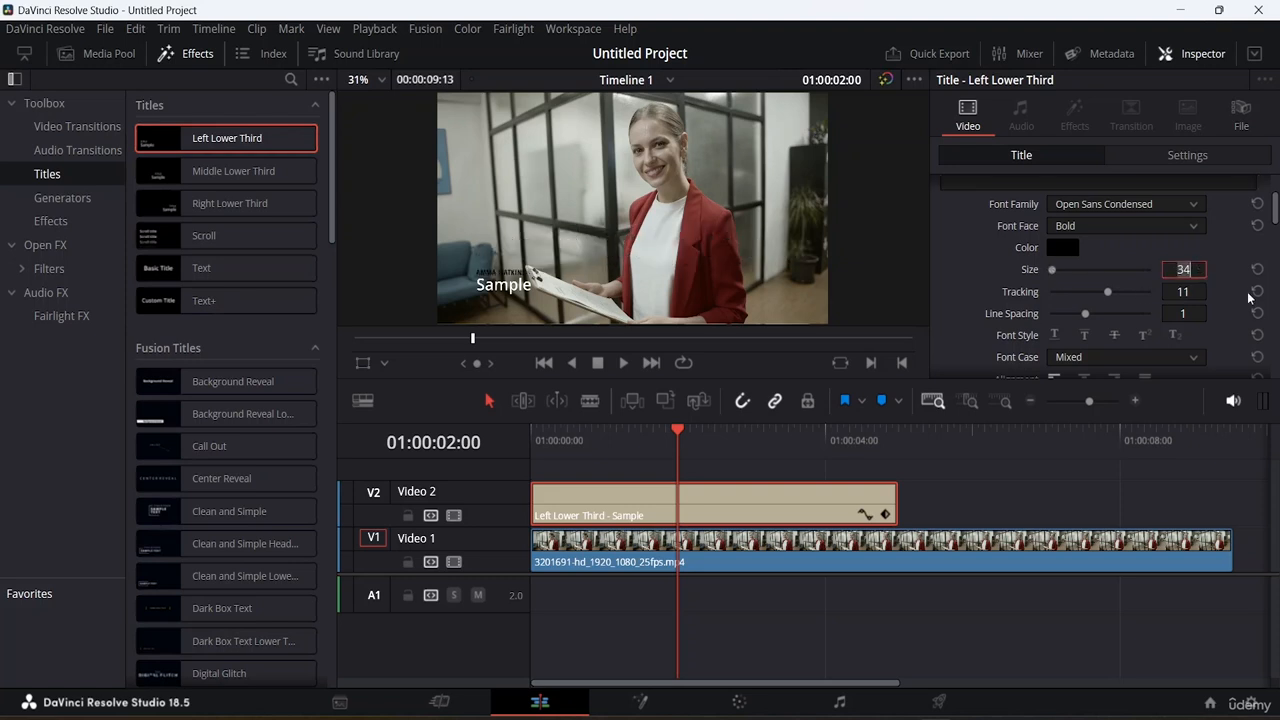
pyautogui.write('50')
pyautogui.doubleClick(1185, 270)
pyautogui.write('75')
pyautogui.press('Return')
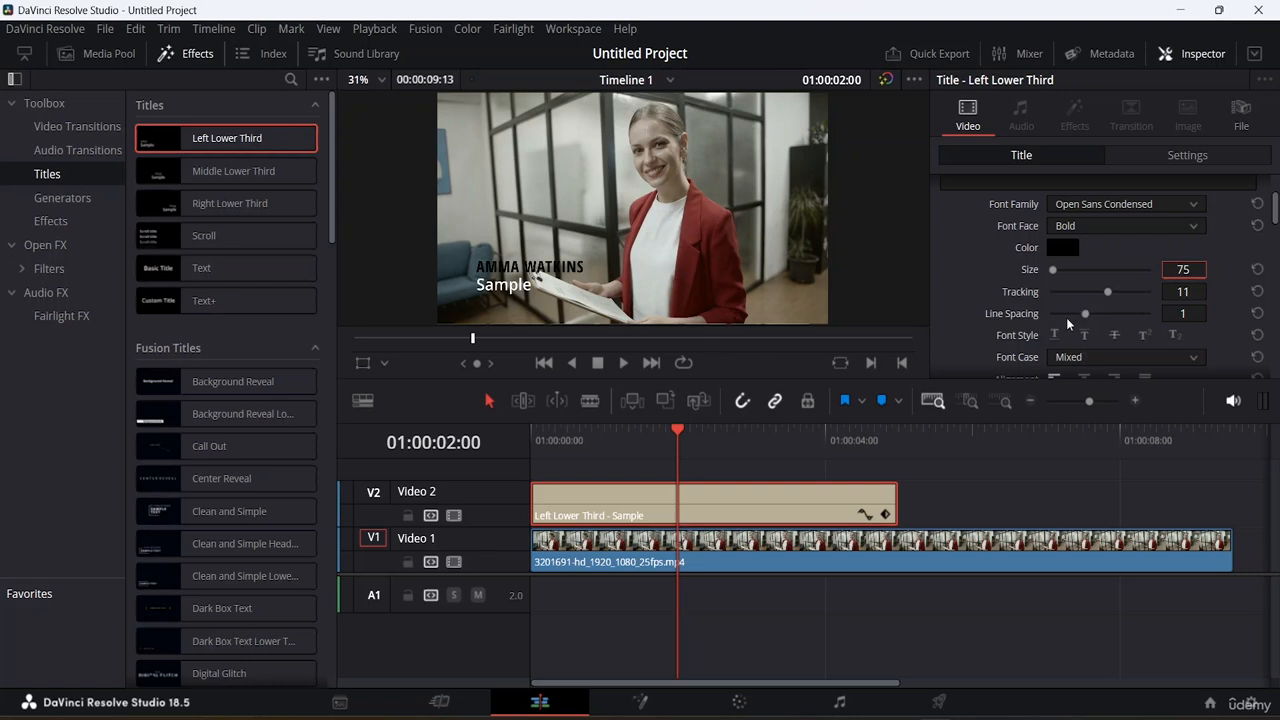
# Scrub the name line's Position to X 27 and Y 122.
pyautogui.scroll(-2, 1066, 317)
pyautogui.scroll(2, 1066, 317)
pyautogui.scroll(-1, 1074, 314)
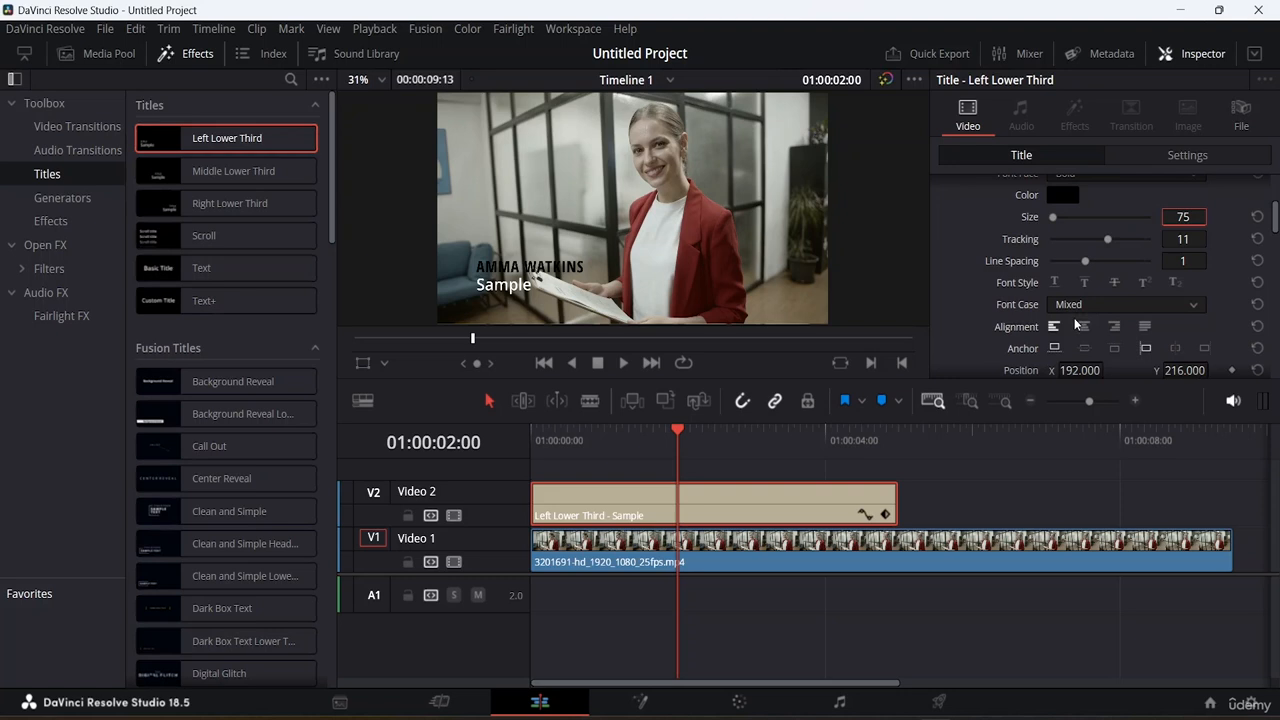
pyautogui.scroll(-3, 1075, 324)
pyautogui.scroll(1, 1075, 324)
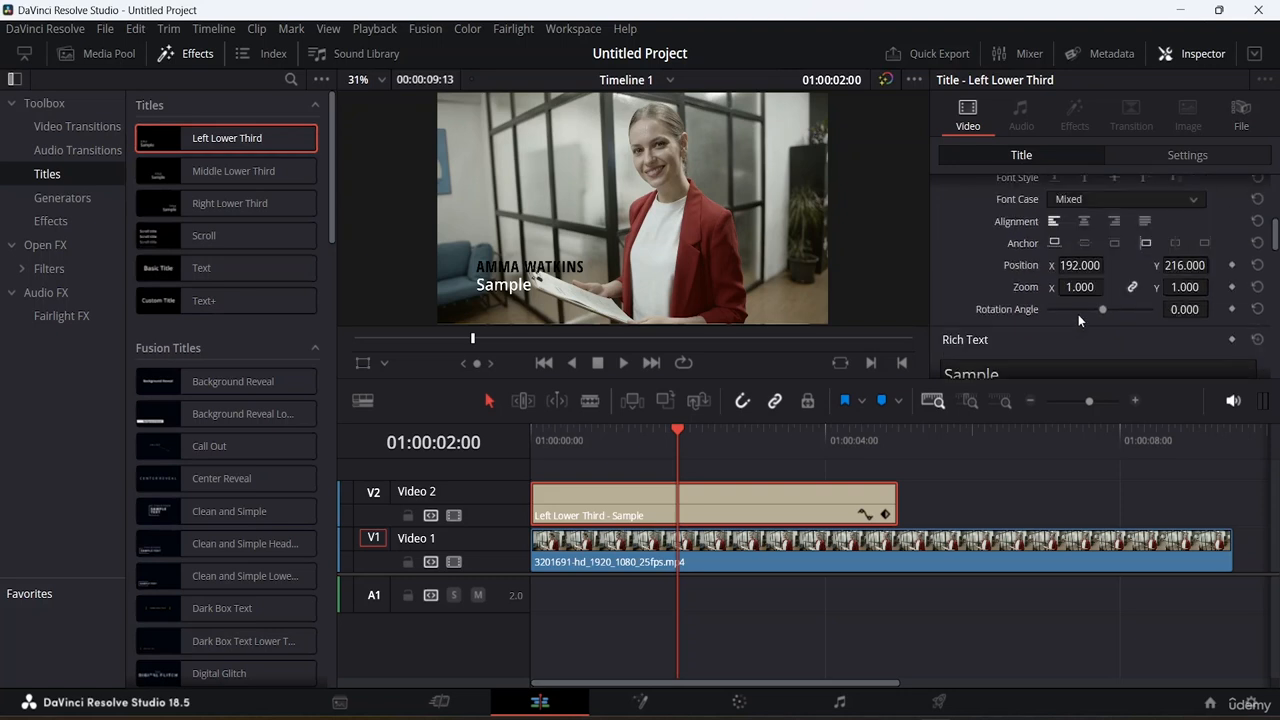
pyautogui.scroll(2, 1121, 291)
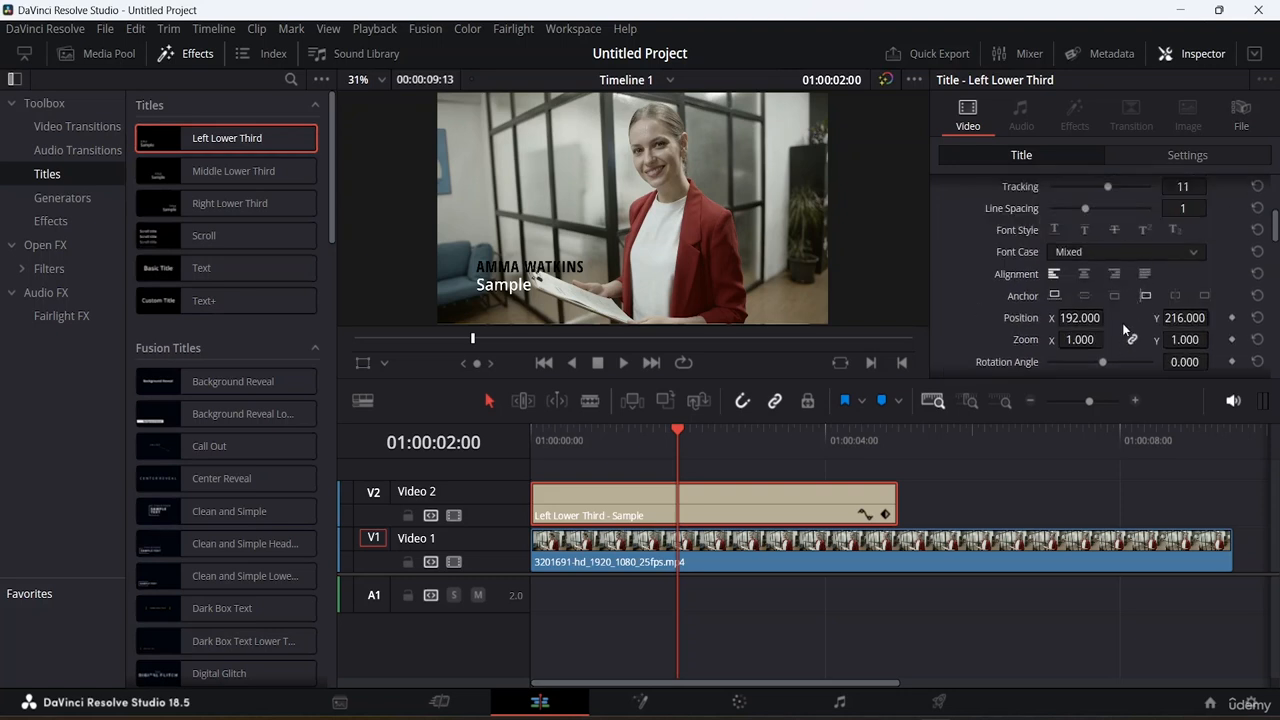
pyautogui.moveTo(1088, 318); pyautogui.dragTo(923, 318)
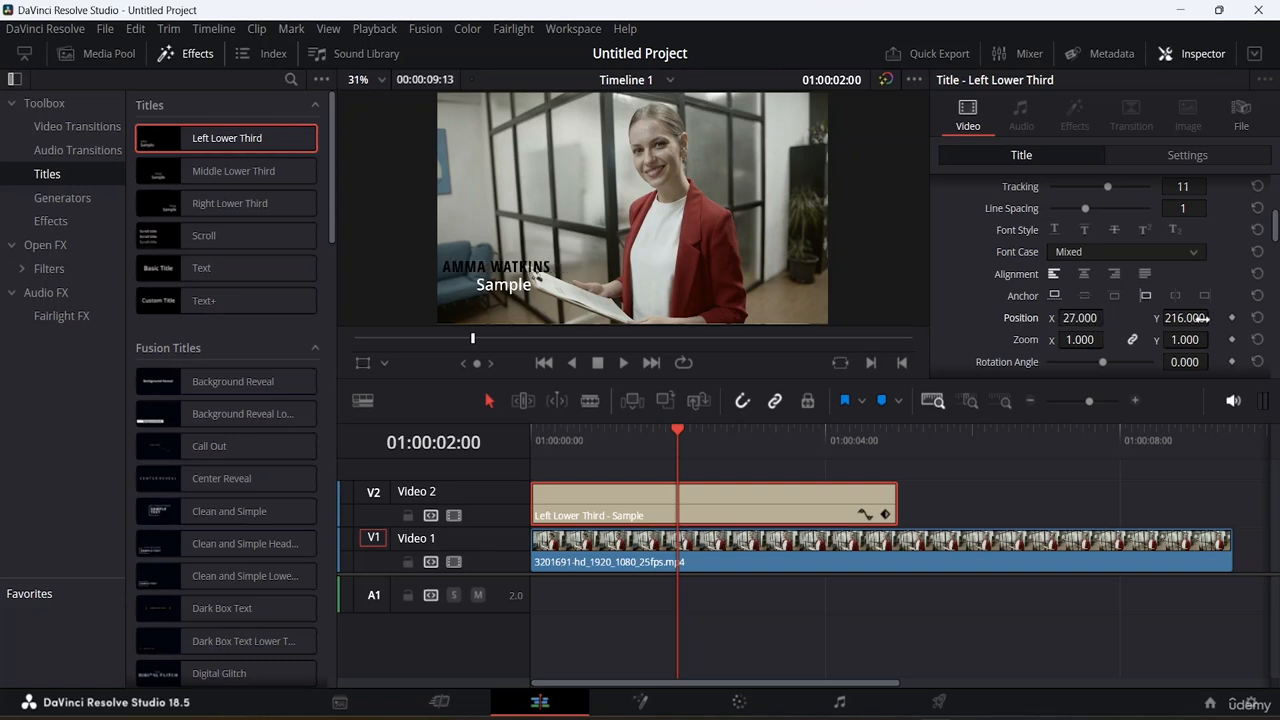
pyautogui.moveTo(1195, 318); pyautogui.dragTo(1104, 318)
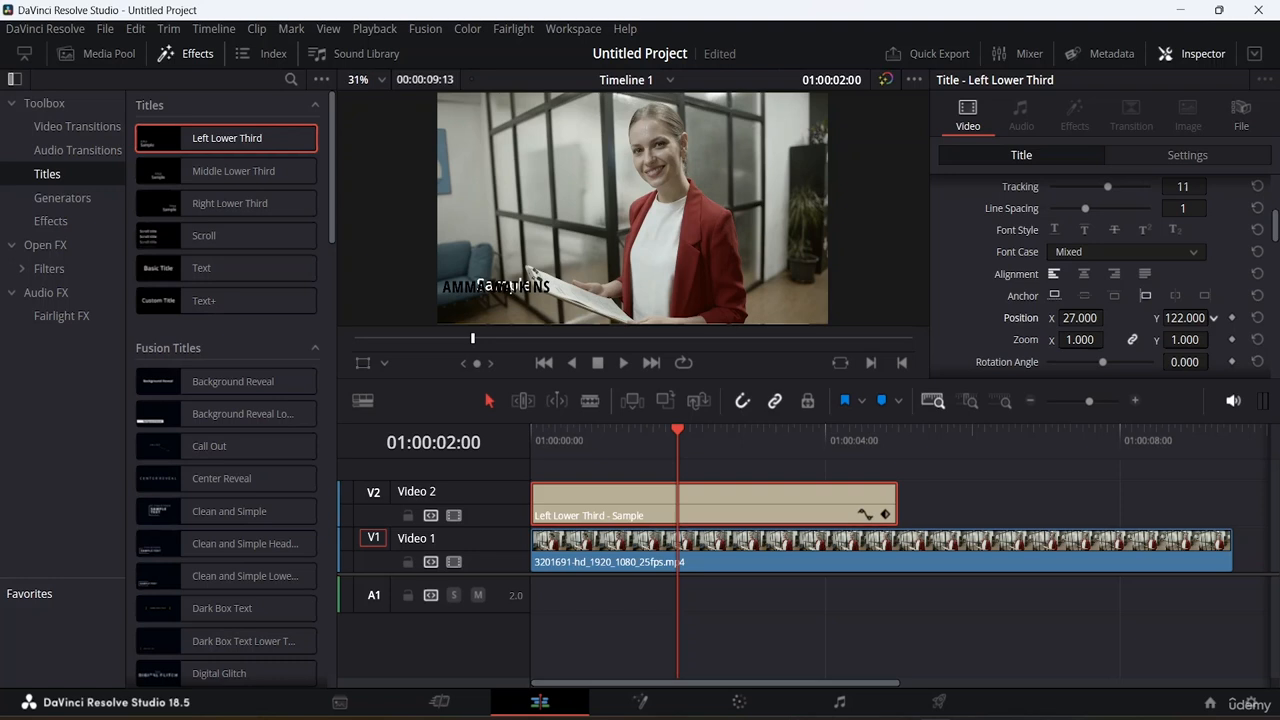
# Change the second line from 'Sample' to 'CEO OF ABC AND CO.' and colour it black.
pyautogui.scroll(4, 1094, 316)
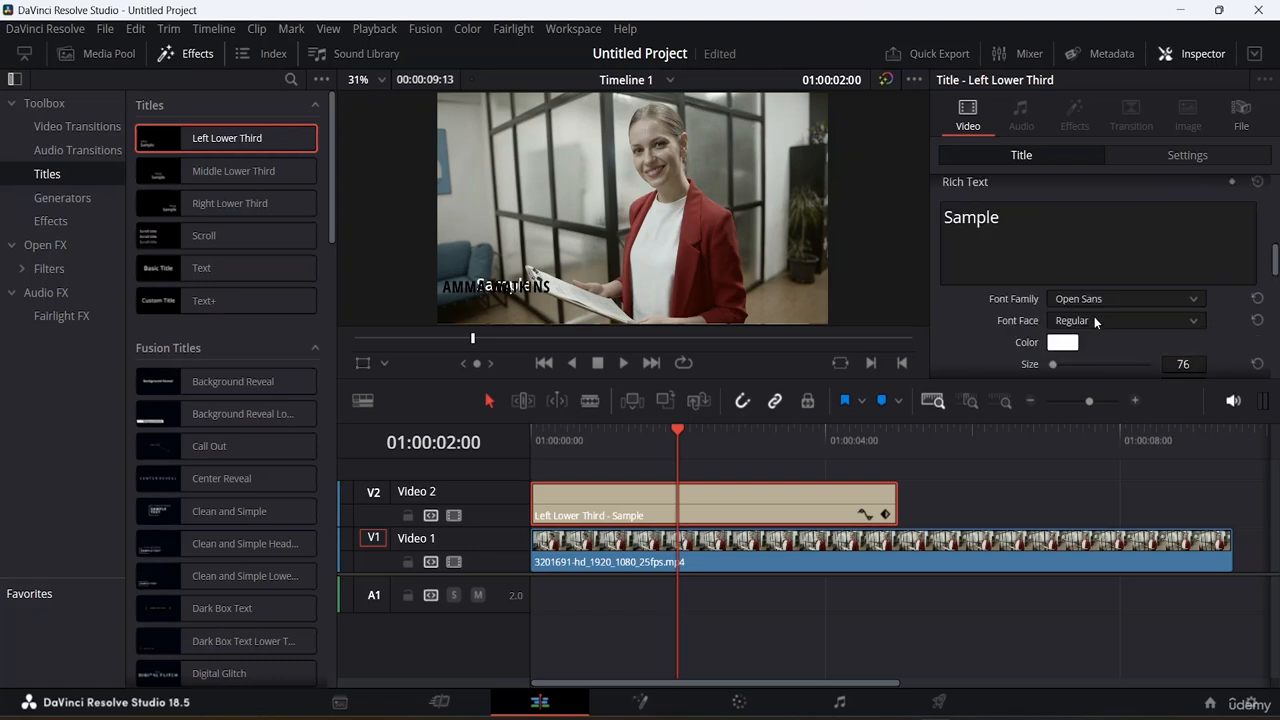
pyautogui.click(1020, 220)
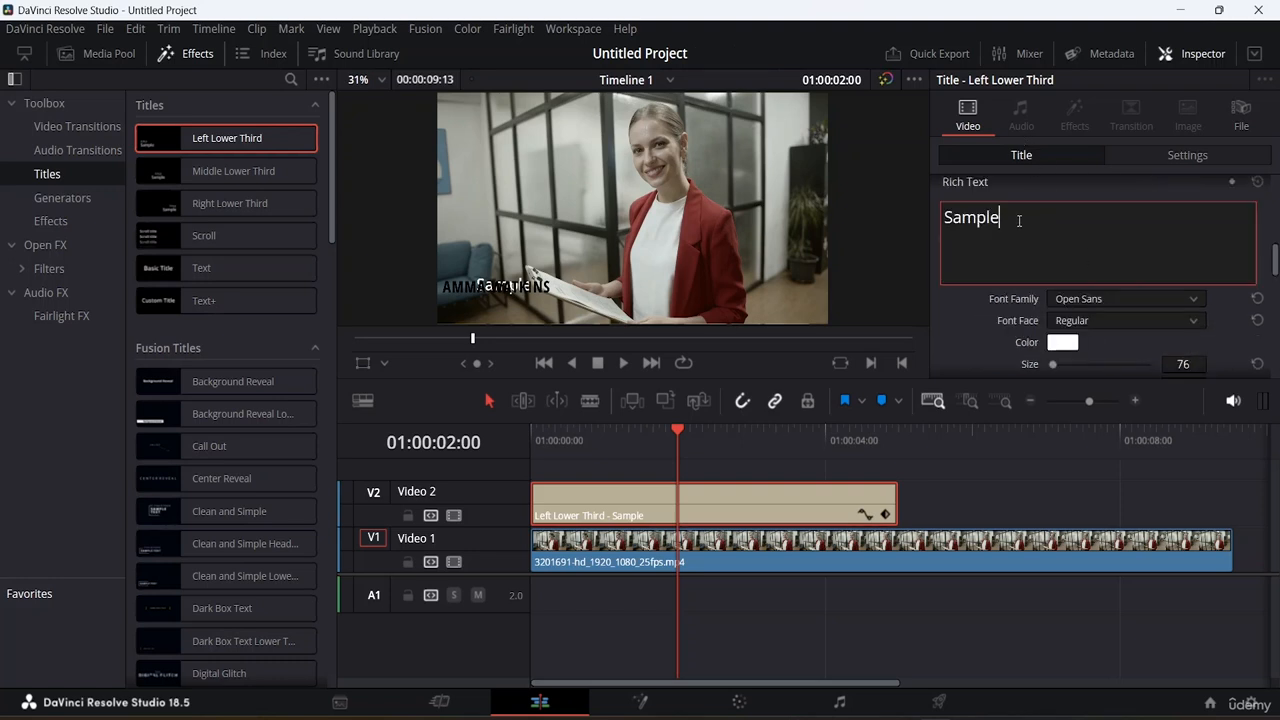
pyautogui.press('BackSpace')
pyautogui.press('BackSpace')
pyautogui.press('BackSpace')
pyautogui.press('BackSpace')
pyautogui.press('BackSpace')
pyautogui.press('BackSpace')
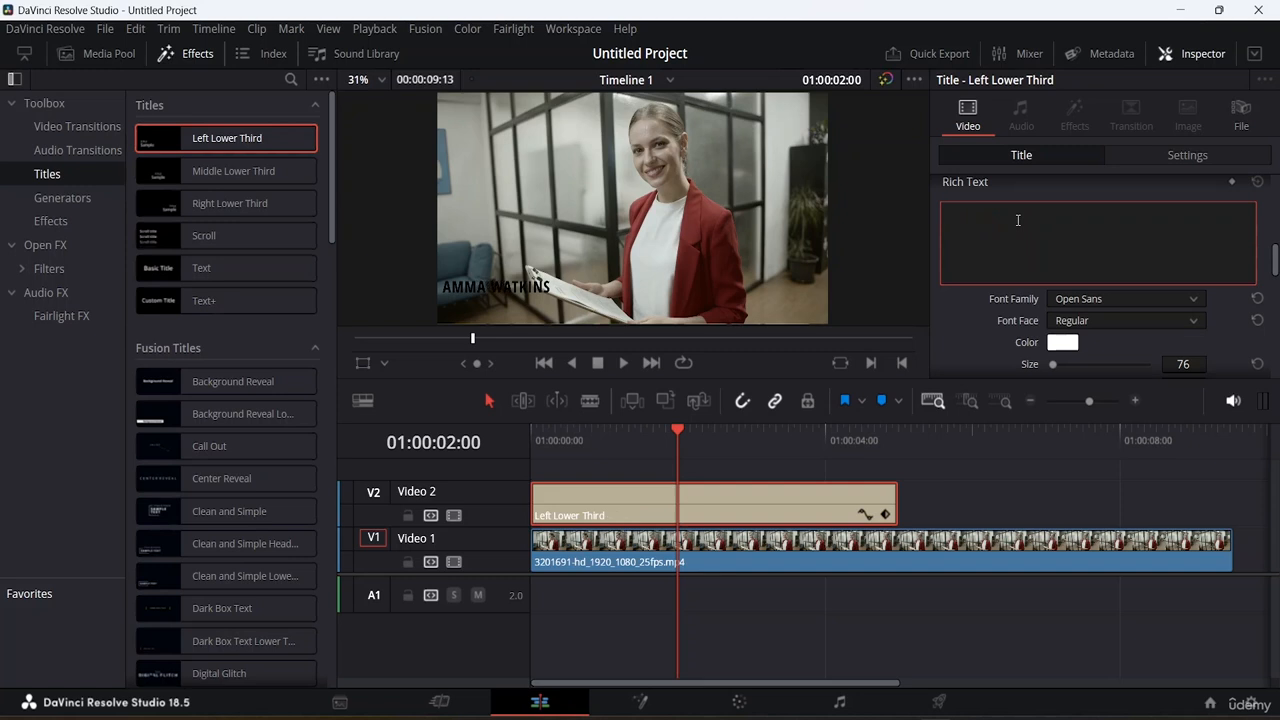
pyautogui.write('CEO OF')
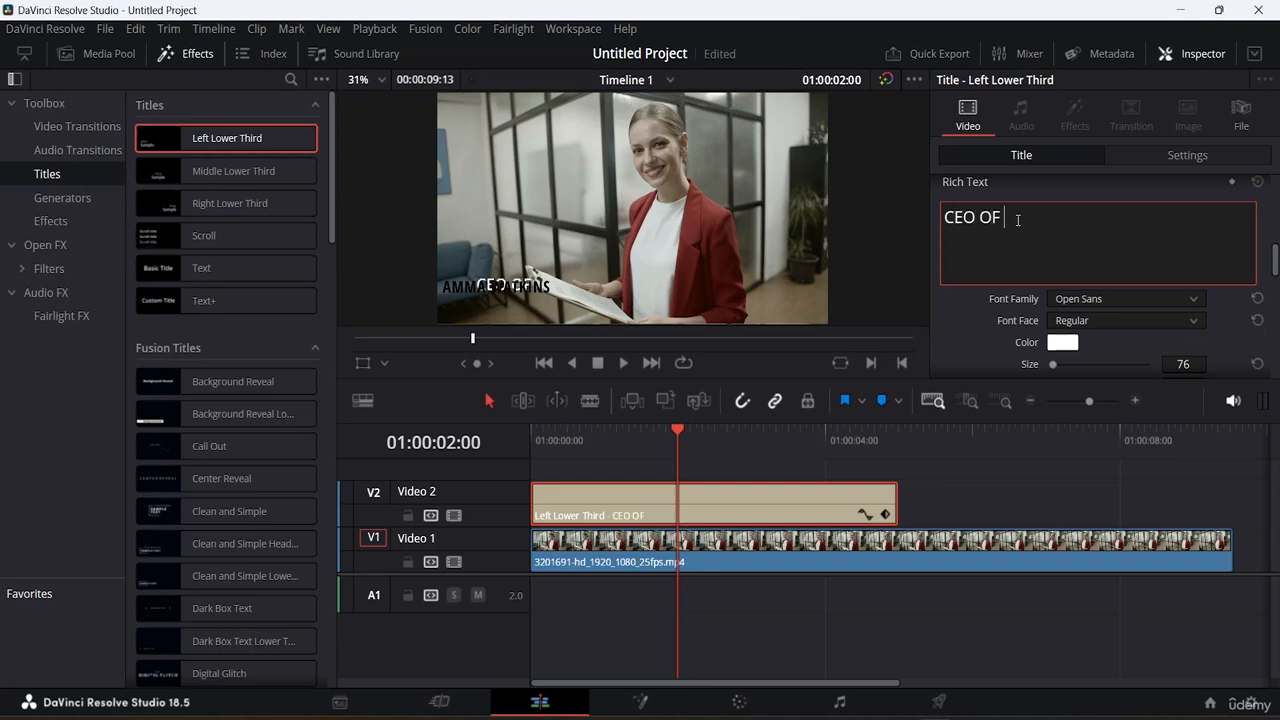
pyautogui.write(' ABC AND CO')
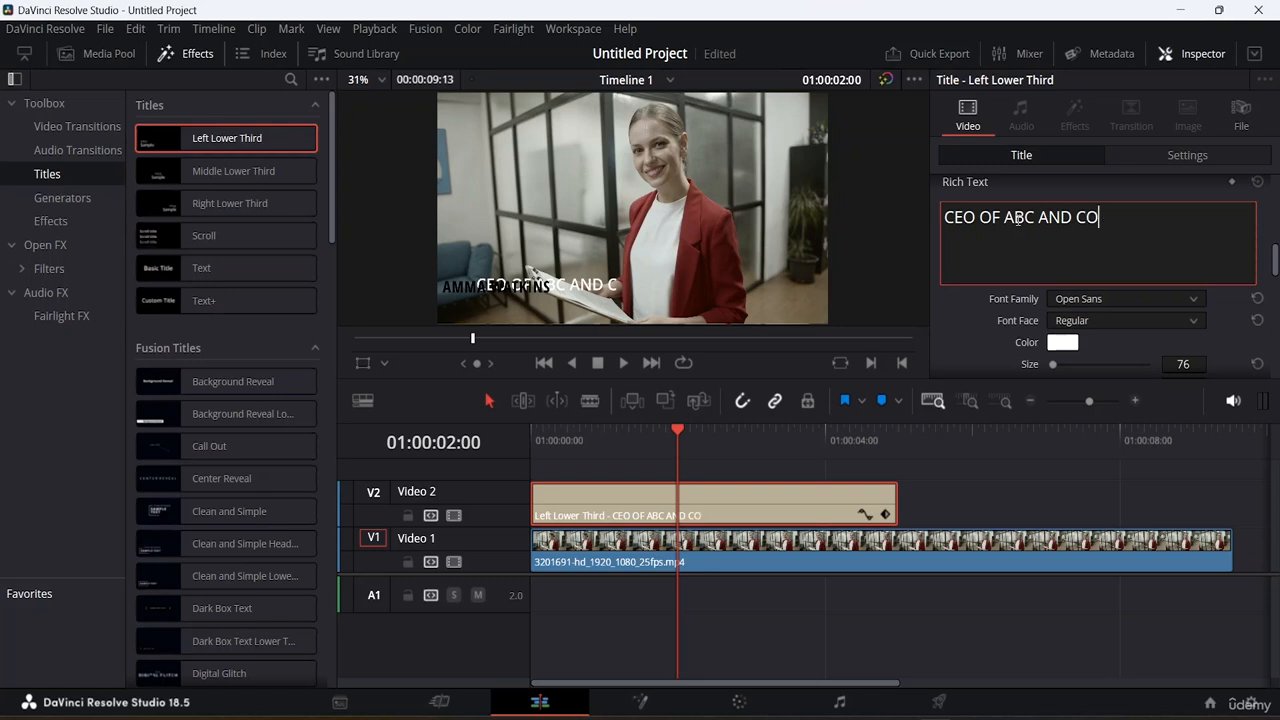
pyautogui.write('.')
pyautogui.click(1060, 343)
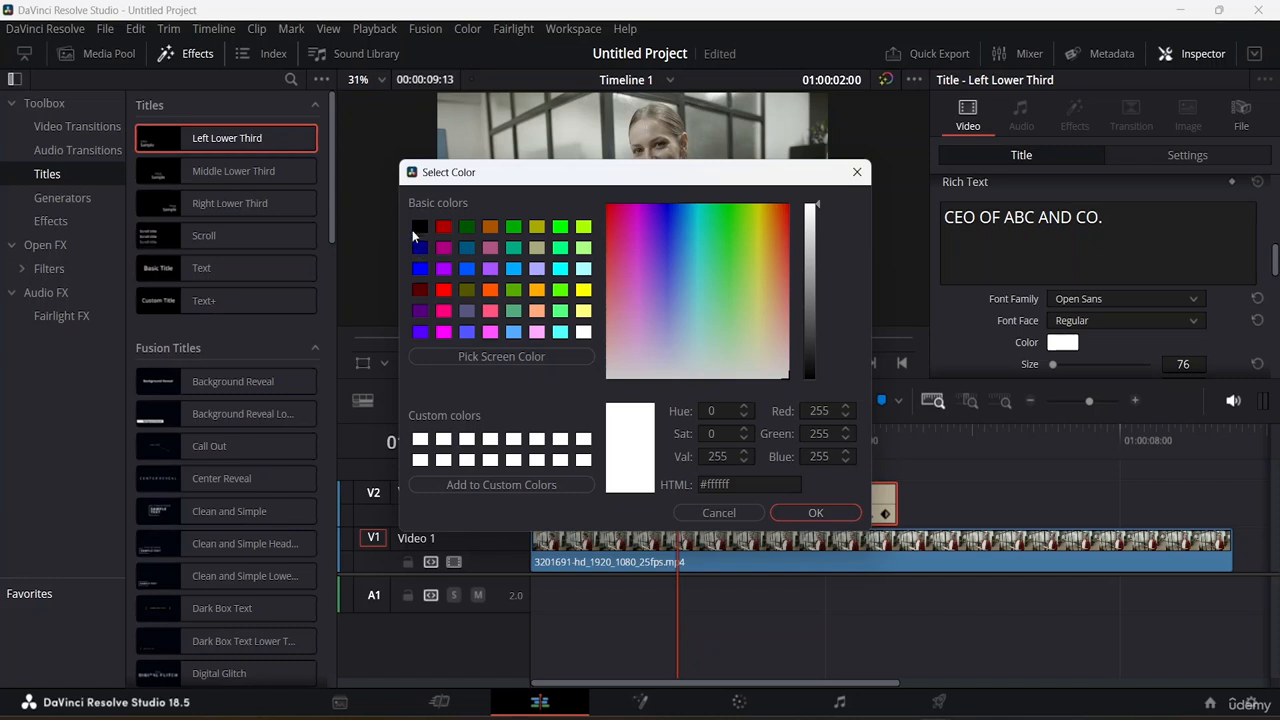
pyautogui.click(419, 227)
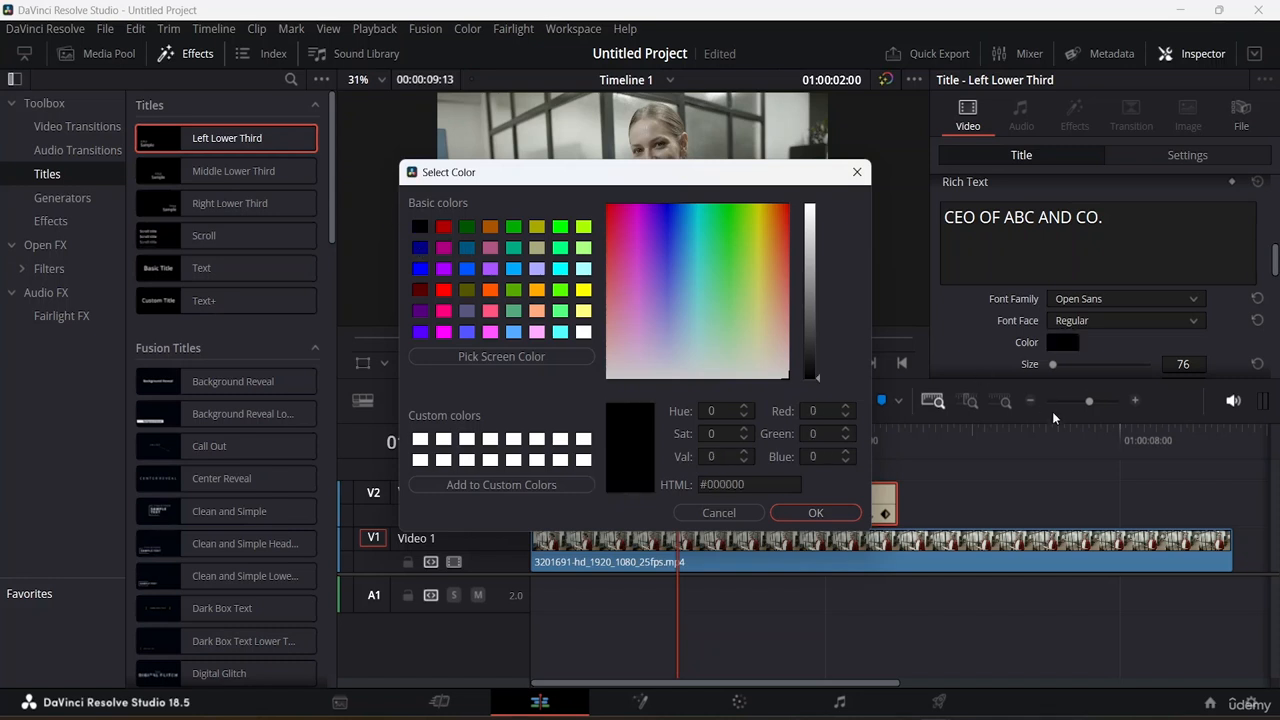
pyautogui.click(831, 508)
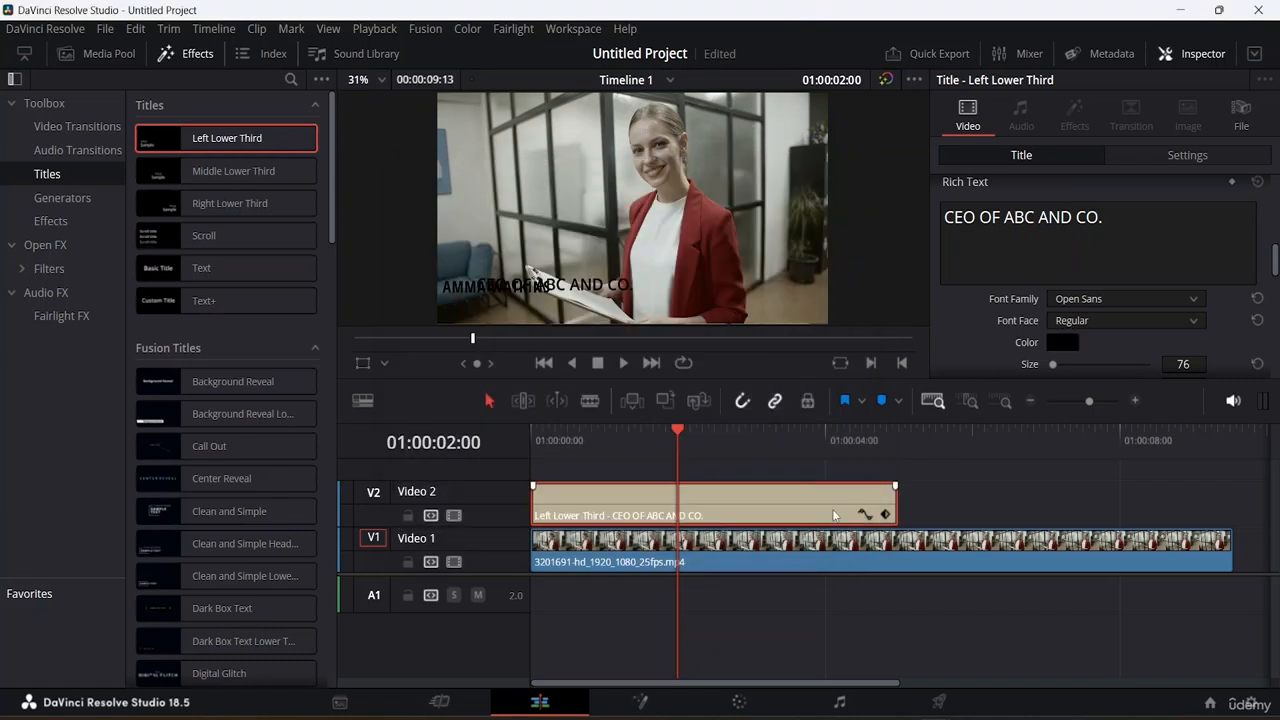
# Give the CEO line size 60 and Bold weight, and move it to Y 120.6 under the name.
pyautogui.scroll(-3, 1184, 319)
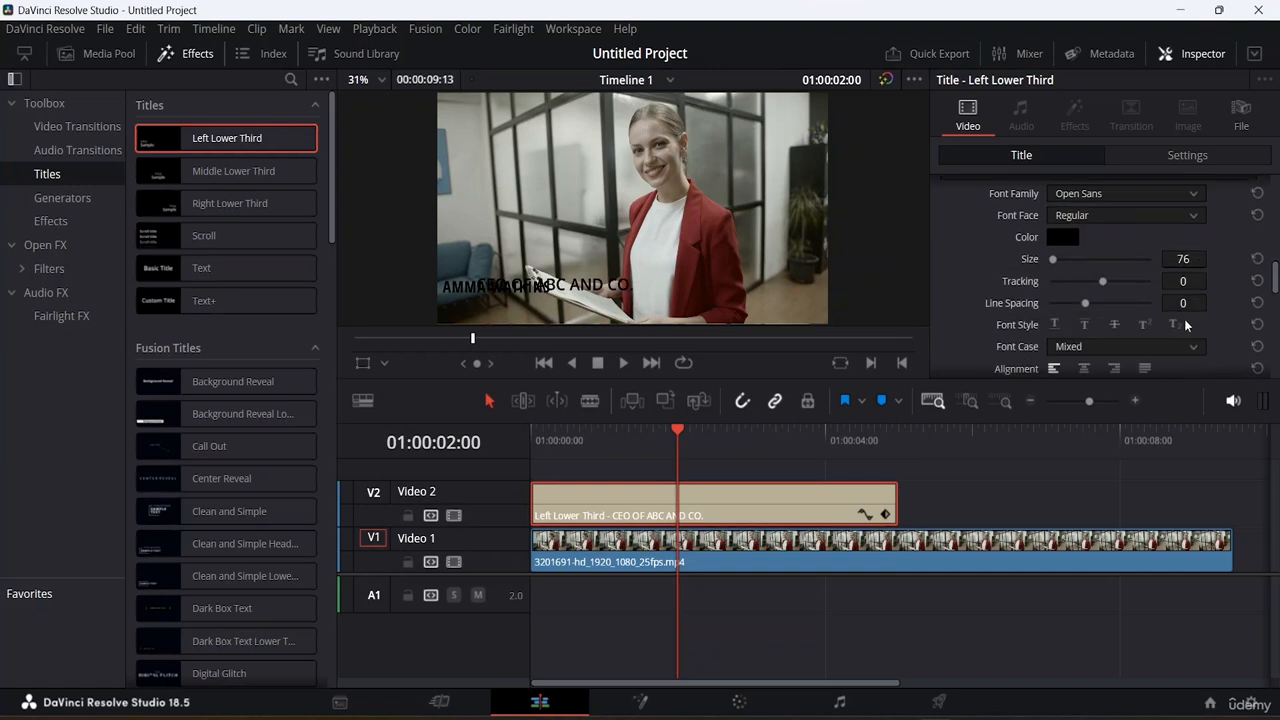
pyautogui.click(1190, 260)
pyautogui.write('60')
pyautogui.press('Return')
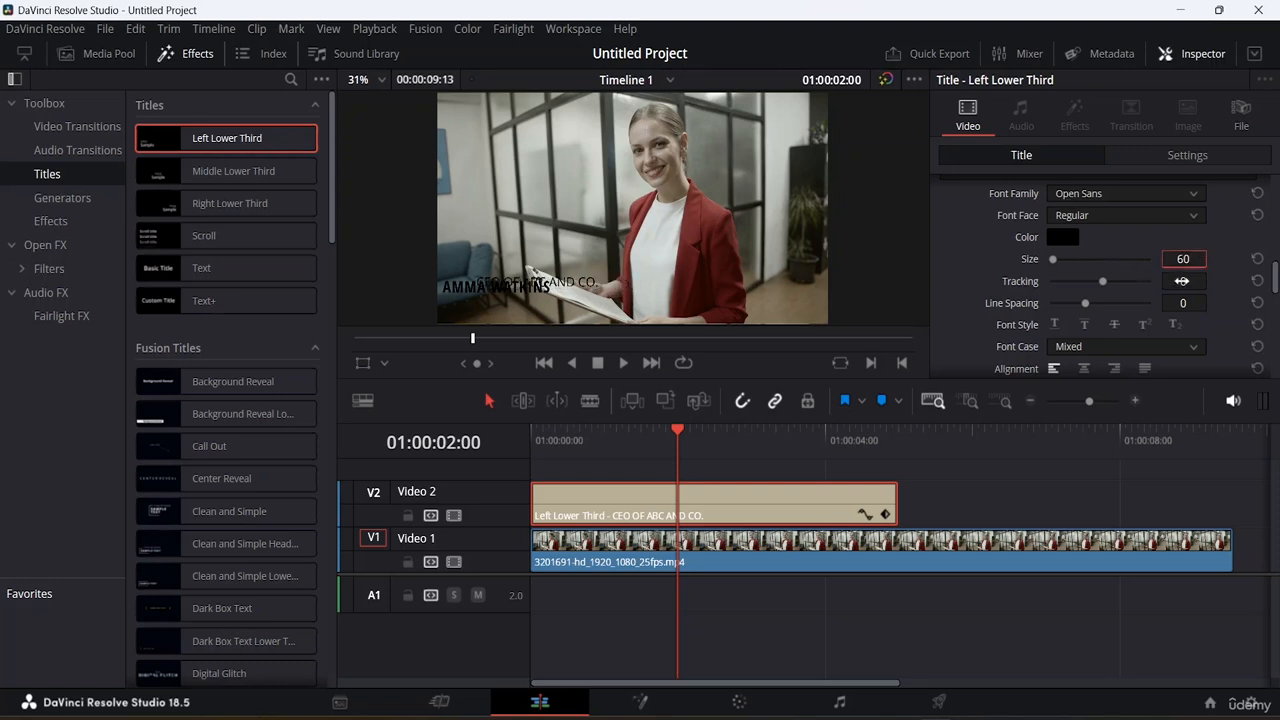
pyautogui.click(1146, 216)
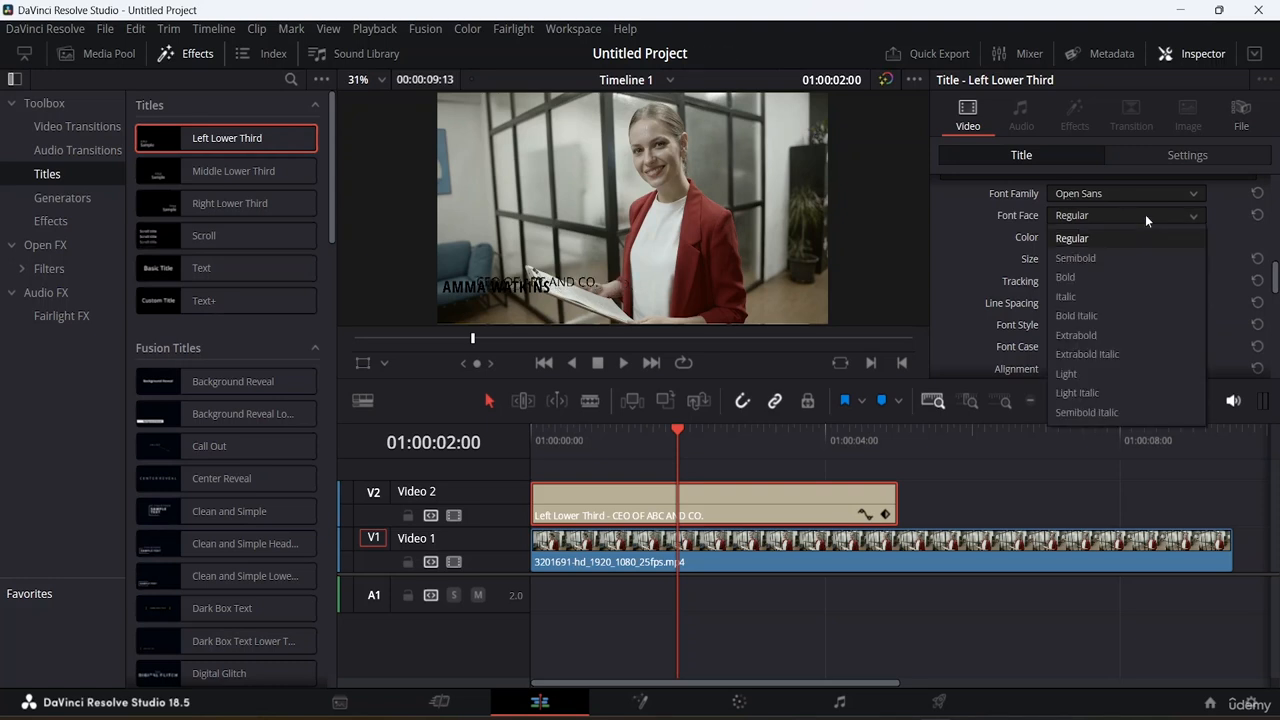
pyautogui.click(1100, 279)
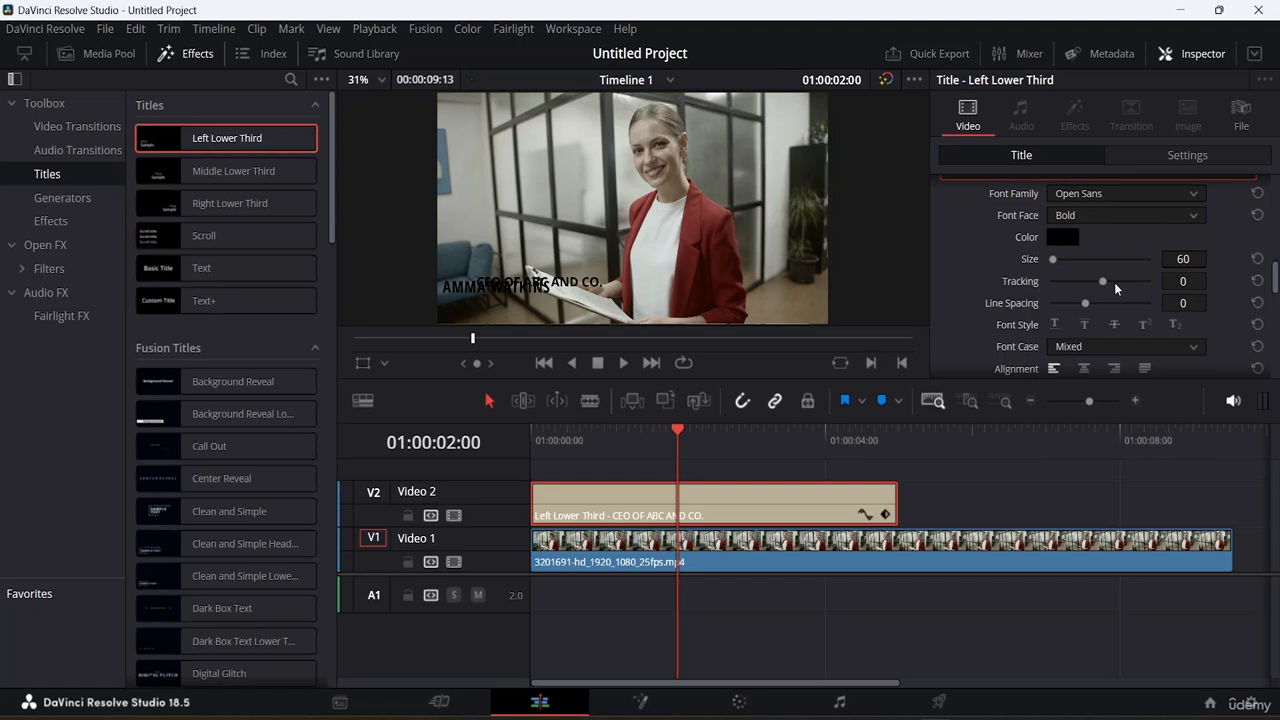
pyautogui.scroll(-5, 1135, 280)
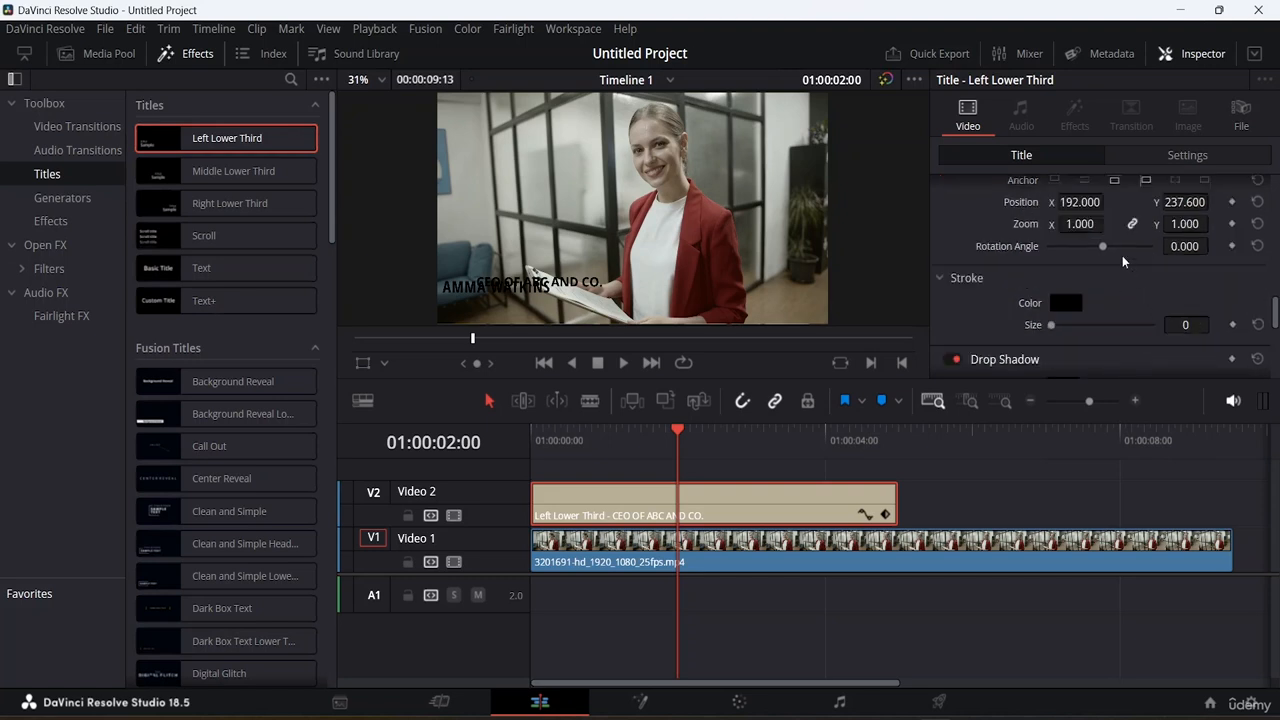
pyautogui.scroll(1, 1125, 262)
pyautogui.moveTo(1185, 255); pyautogui.dragTo(1078, 255)
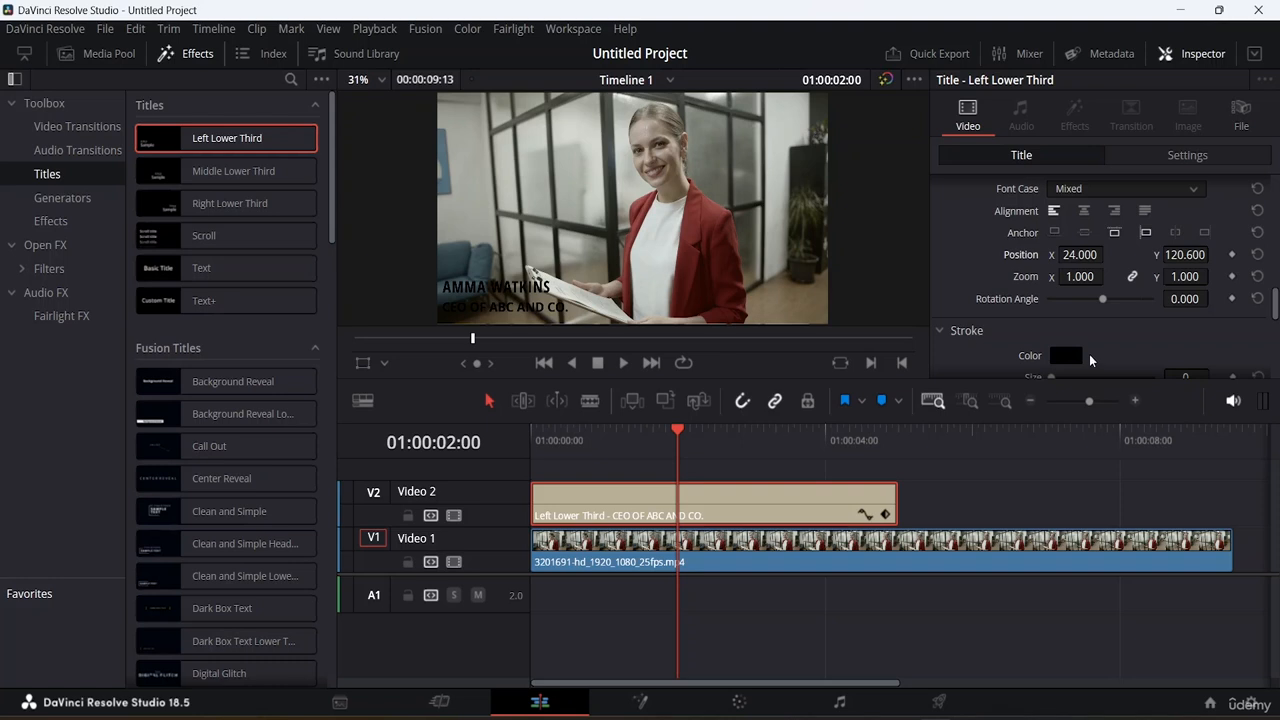
pyautogui.scroll(-5, 1092, 350)
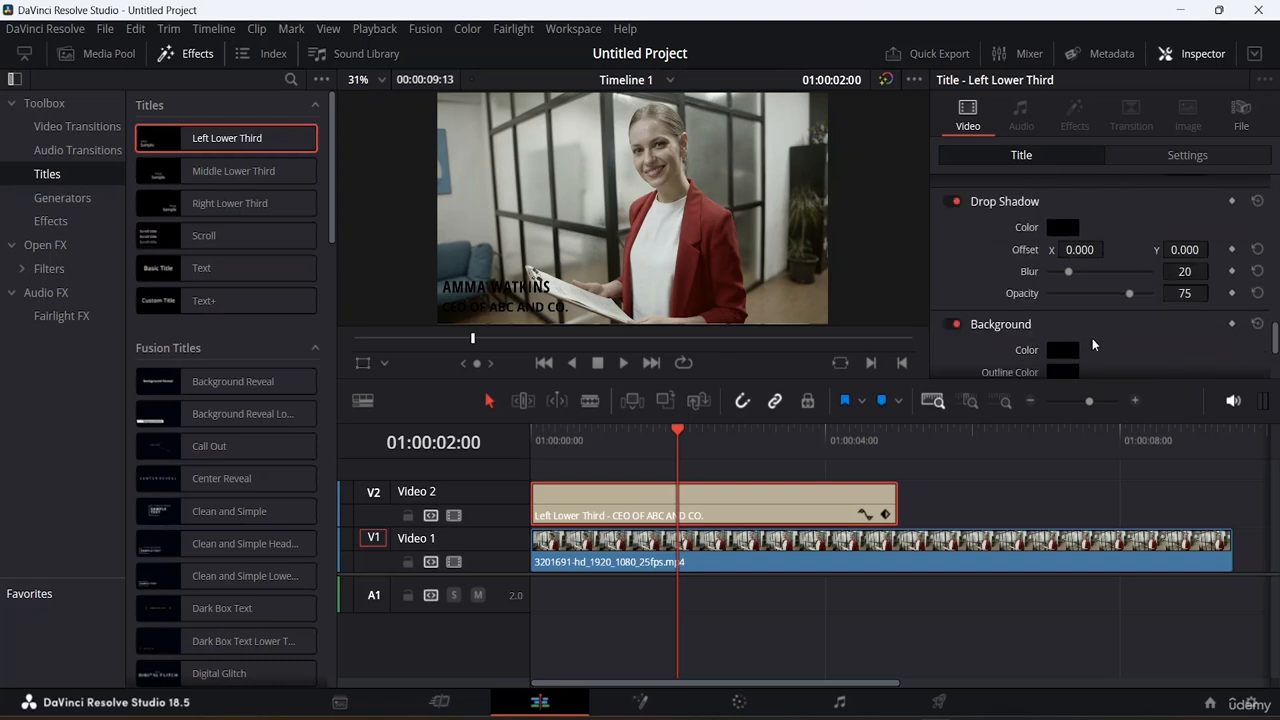
pyautogui.scroll(3, 1092, 338)
pyautogui.scroll(-2, 1093, 341)
pyautogui.scroll(-3, 1092, 341)
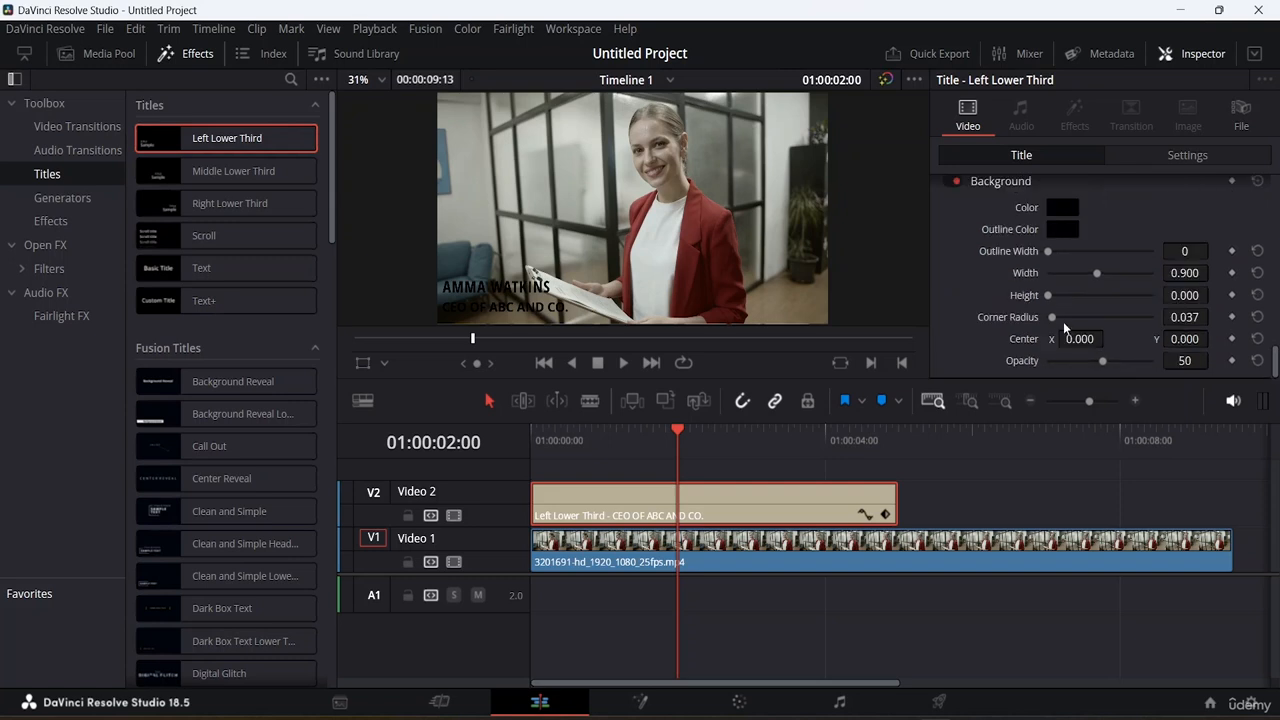
pyautogui.click(1060, 207)
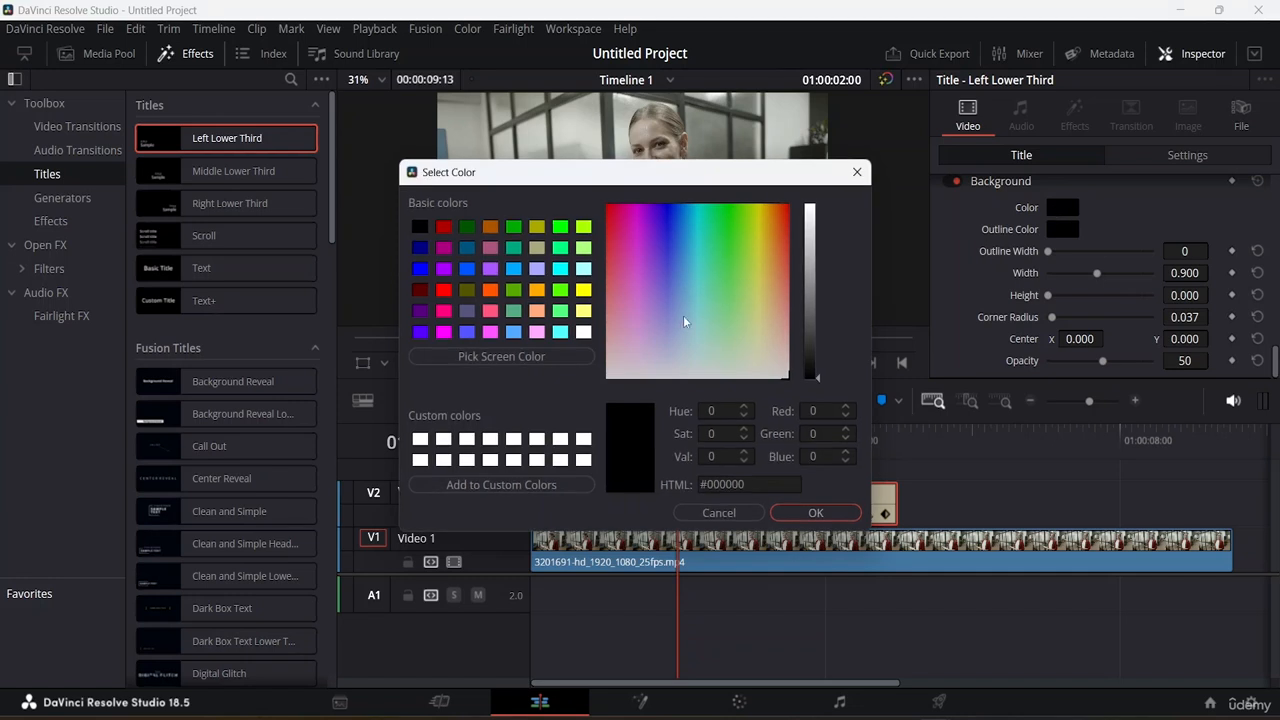
pyautogui.click(816, 512)
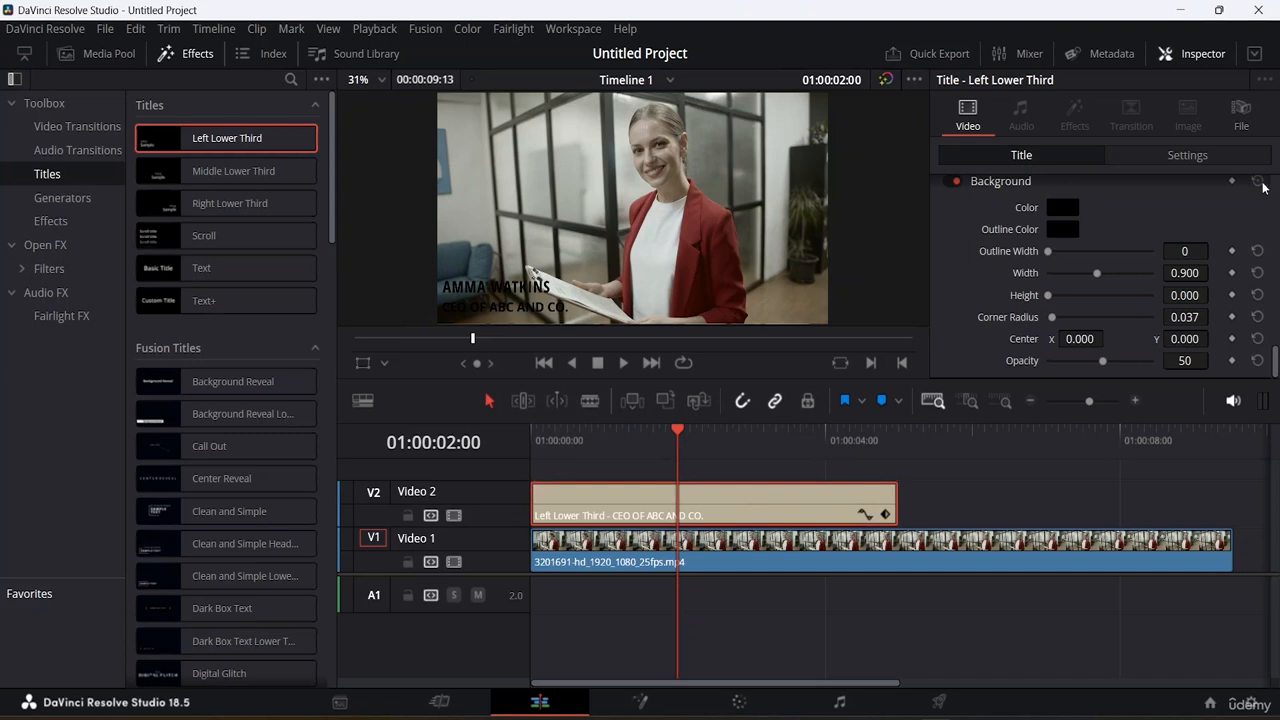
pyautogui.scroll(-5, 1115, 255)
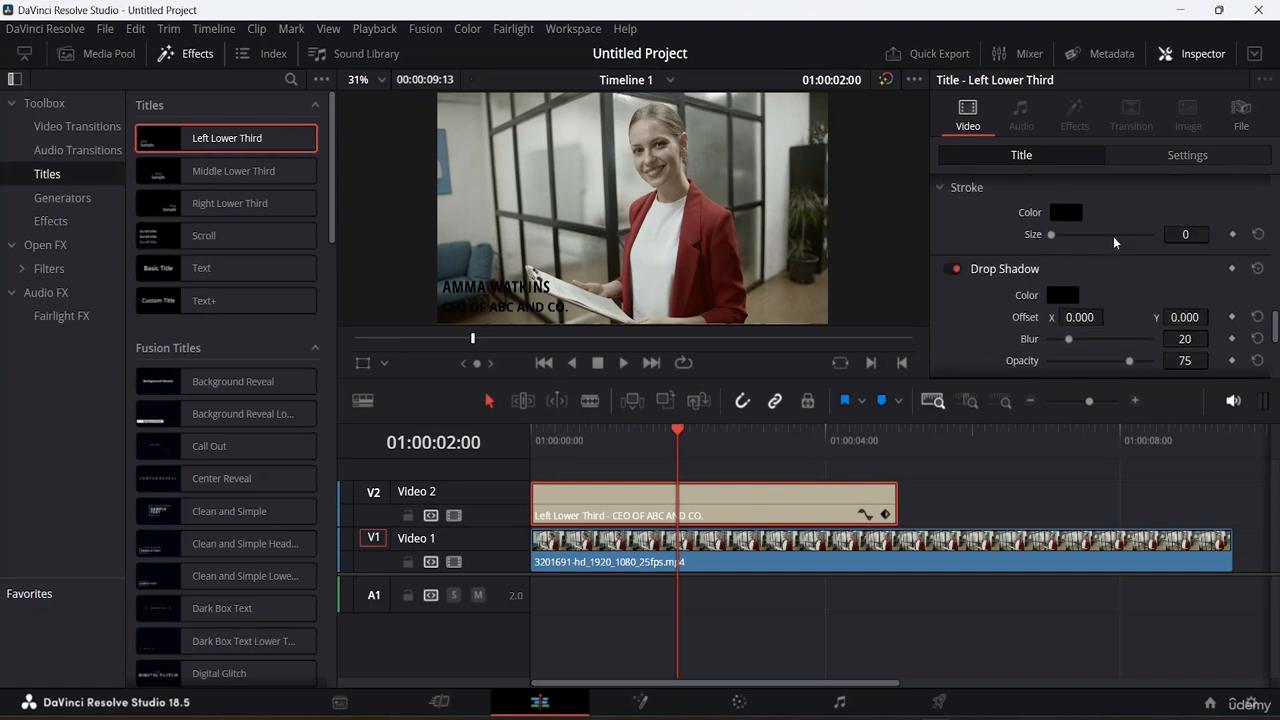
pyautogui.scroll(4, 1124, 262)
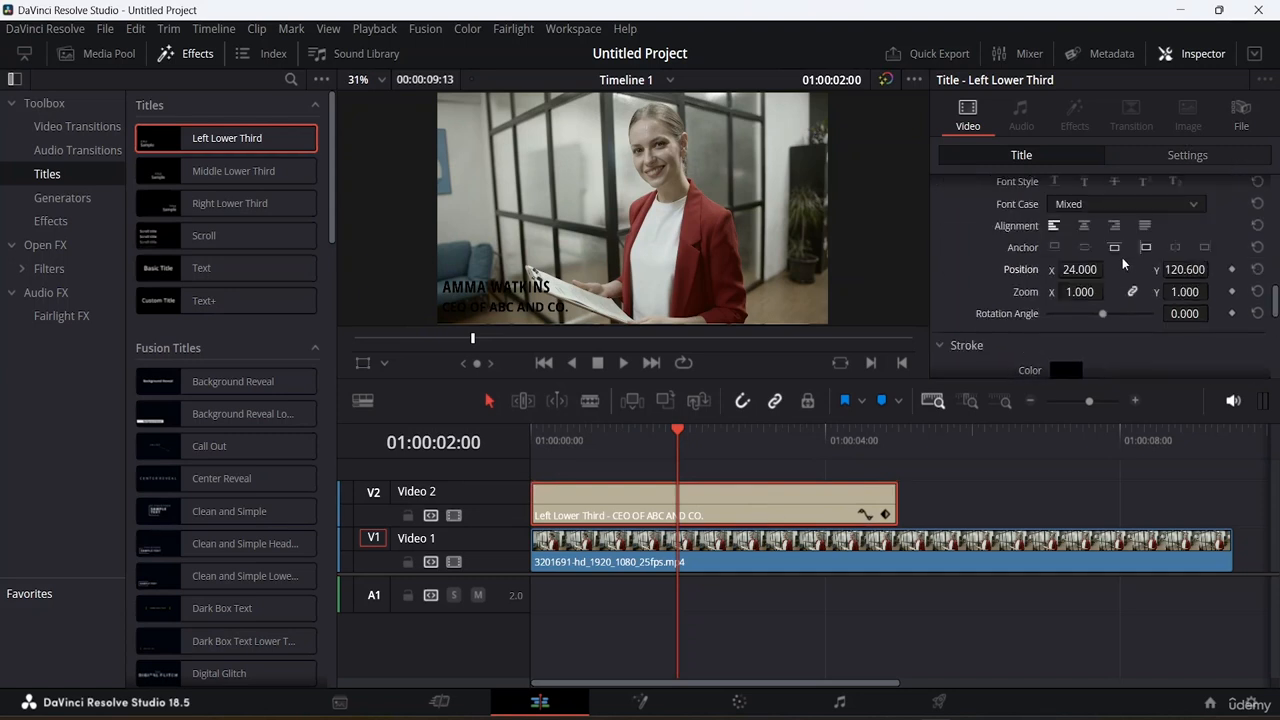
pyautogui.scroll(1, 1127, 250)
pyautogui.scroll(3, 1127, 250)
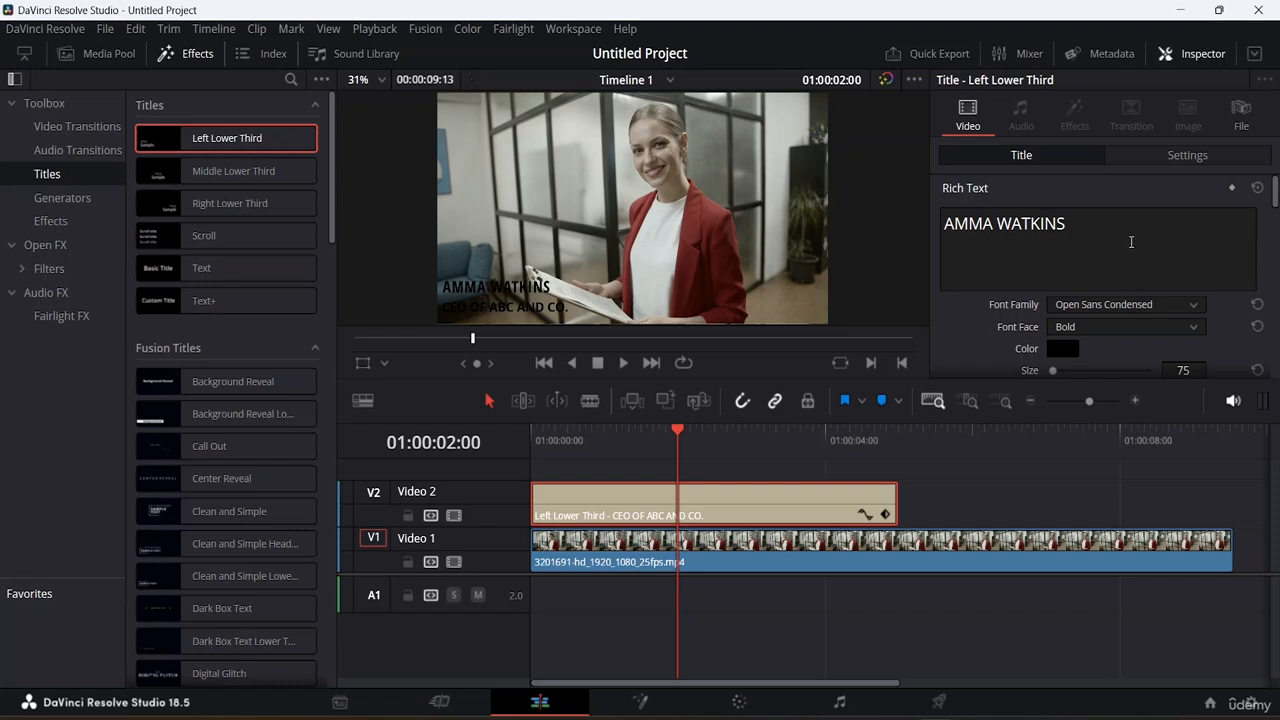
pyautogui.scroll(-10, 1141, 230)
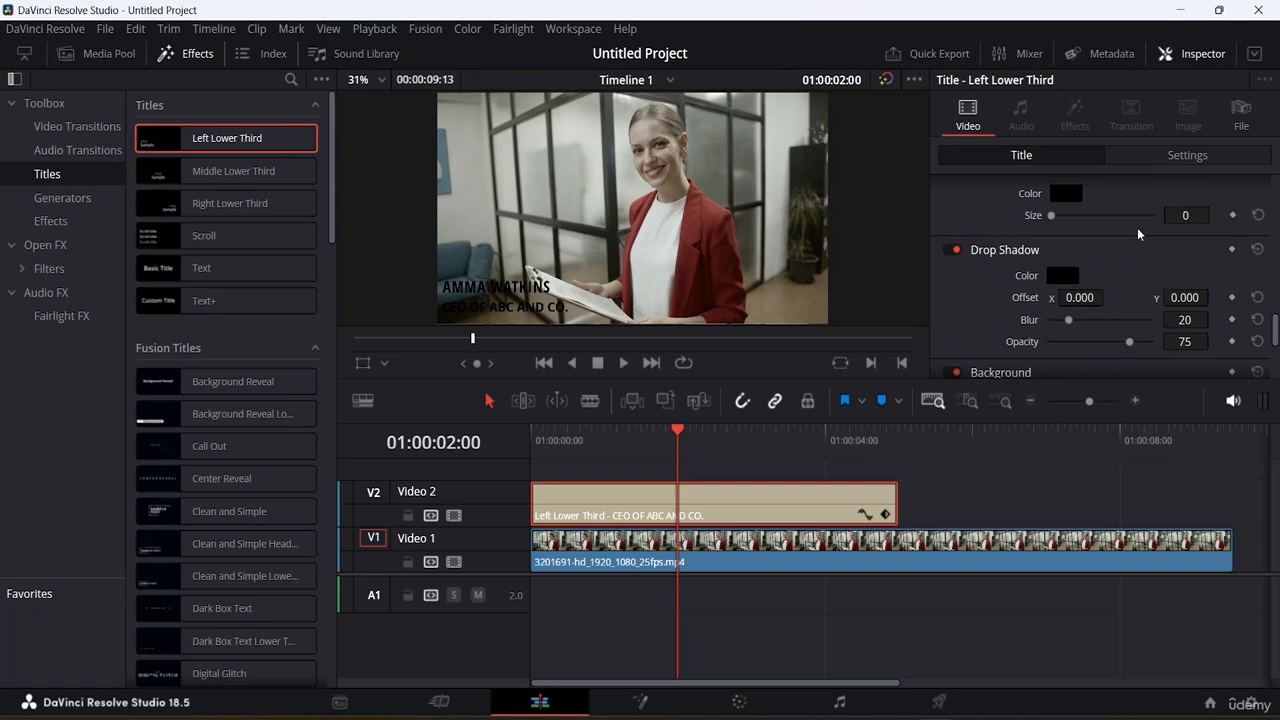
pyautogui.scroll(-4, 1137, 227)
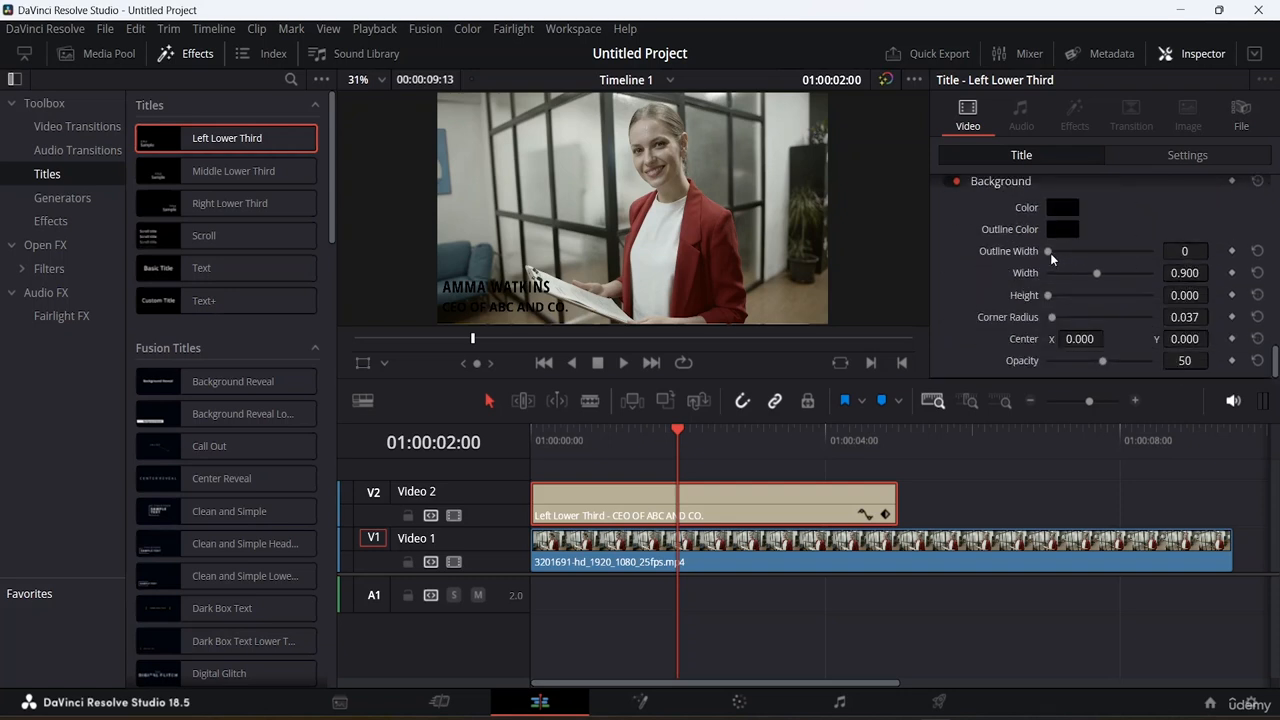
# Set the background's outline width to 12 and its colour to white (#ffffff).
pyautogui.moveTo(1050, 253); pyautogui.dragTo(1090, 253)
pyautogui.click(1062, 208)
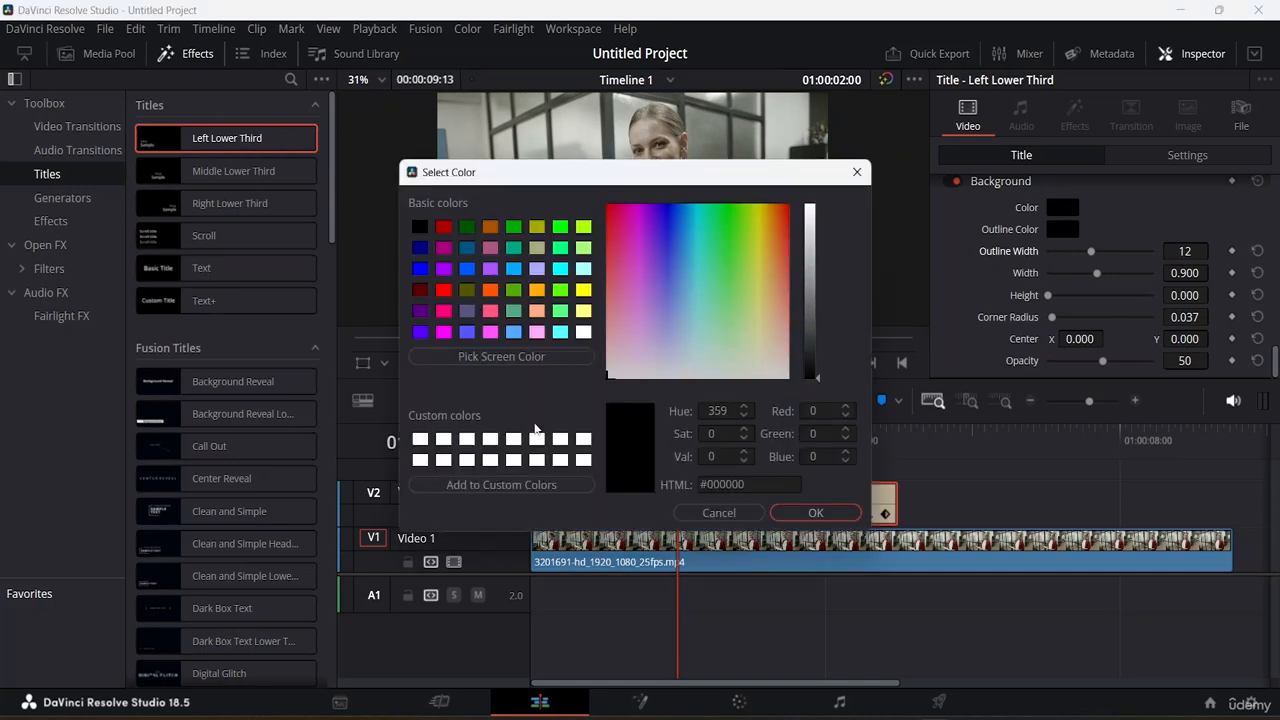
pyautogui.click(816, 512)
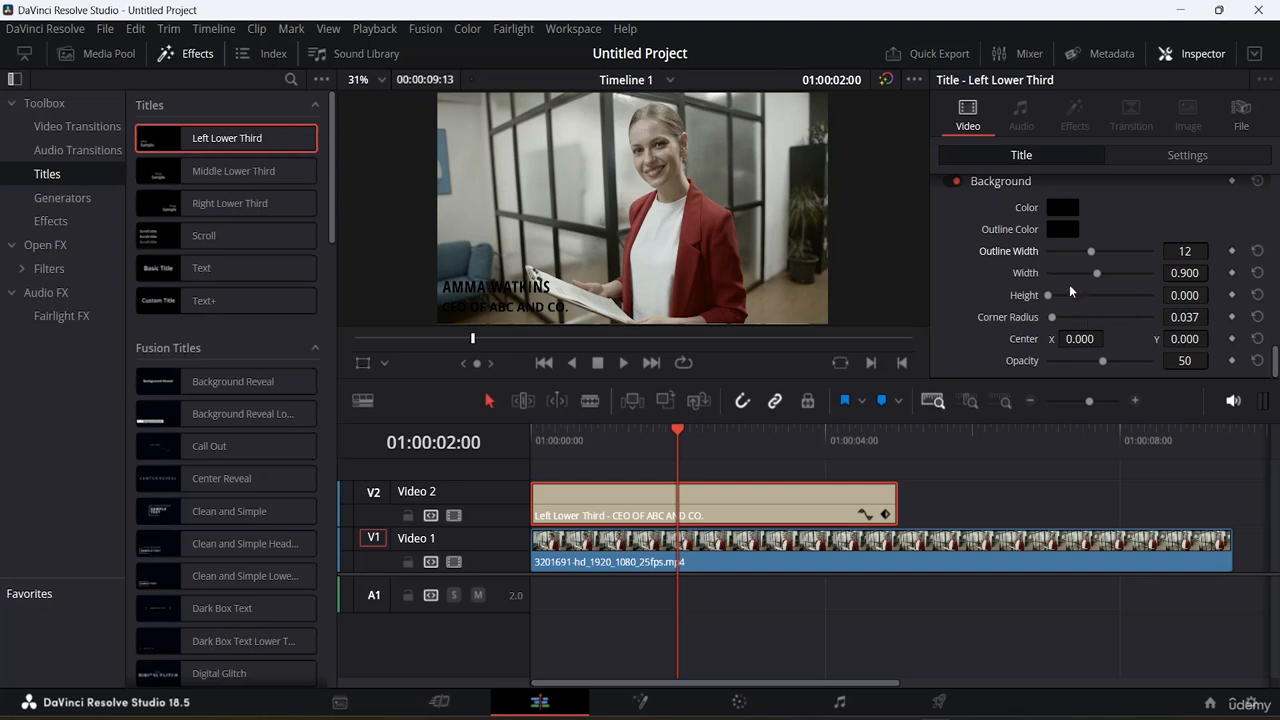
pyautogui.click(1065, 207)
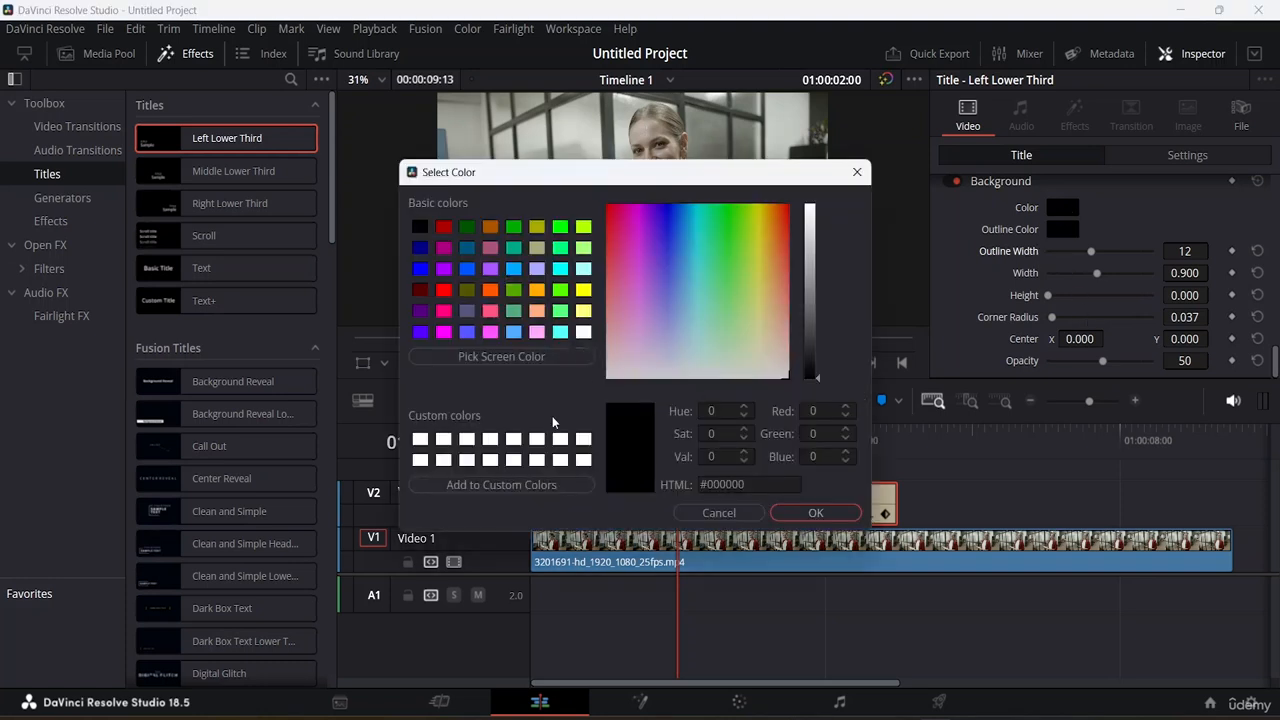
pyautogui.click(493, 441)
pyautogui.click(816, 513)
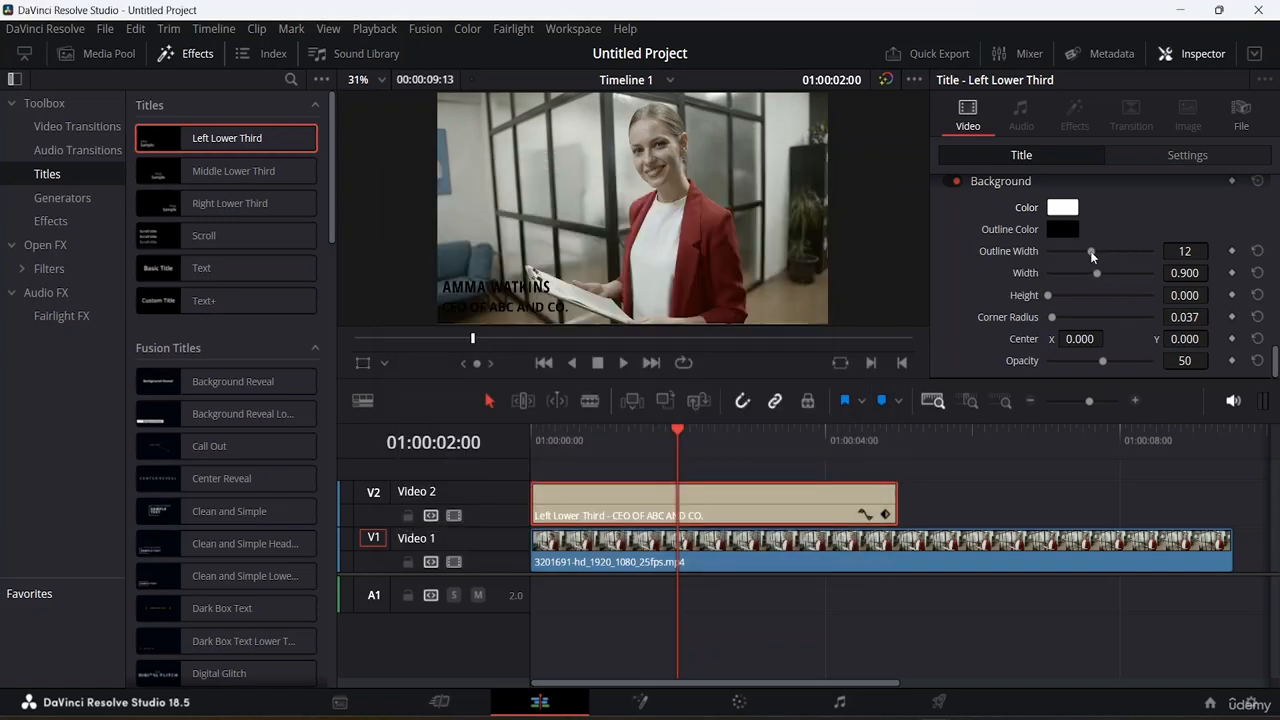
pyautogui.scroll(3, 1098, 229)
pyautogui.scroll(-3, 1098, 229)
pyautogui.click(519, 289)
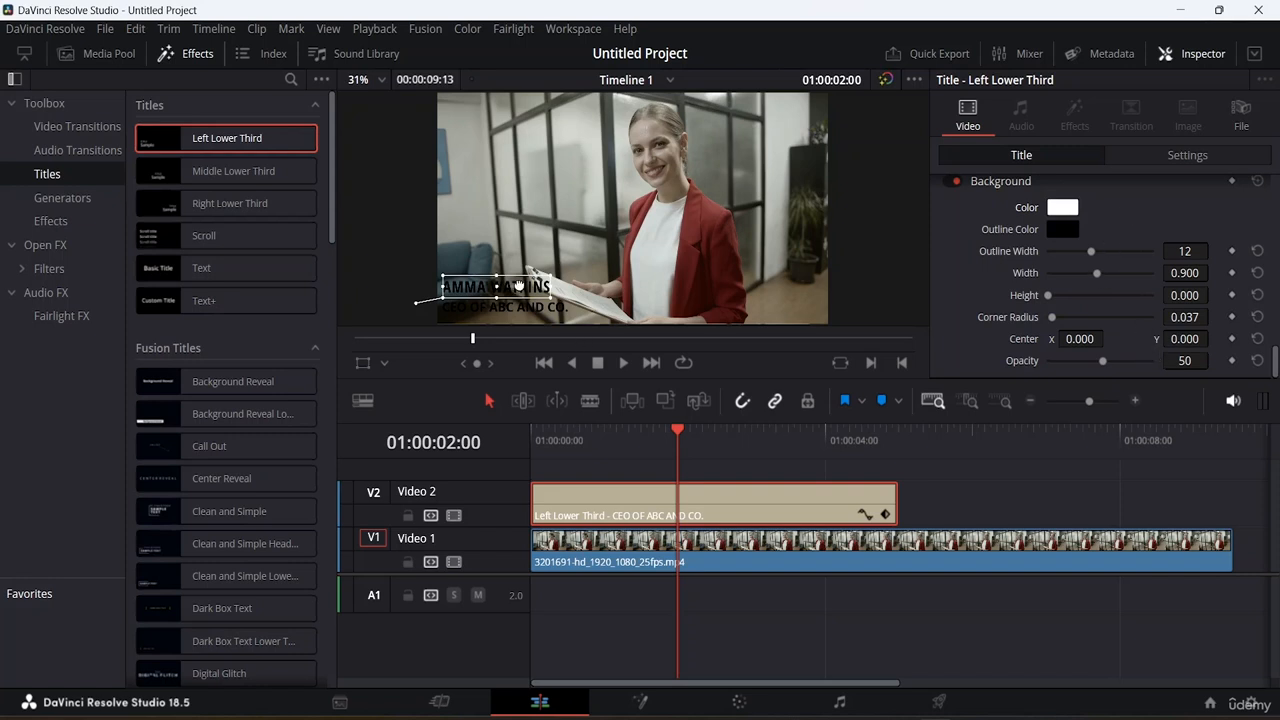
# Drag the name and CEO lines together to the lower-right corner of the frame.
pyautogui.moveTo(518, 289); pyautogui.dragTo(785, 285)
pyautogui.moveTo(487, 310); pyautogui.dragTo(746, 313)
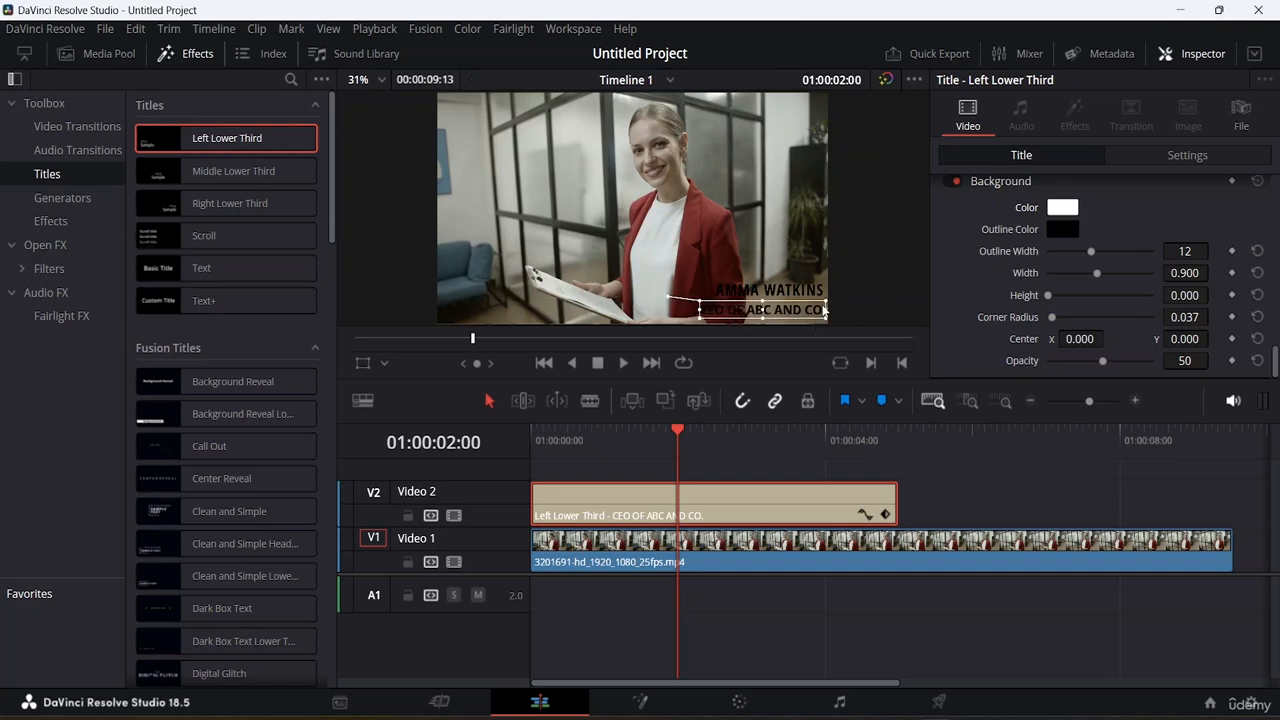
pyautogui.scroll(6, 1168, 240)
# Change the 'CEO OF ABC AND CO.' text colour from black to white in the Inspector.
pyautogui.scroll(5, 1168, 231)
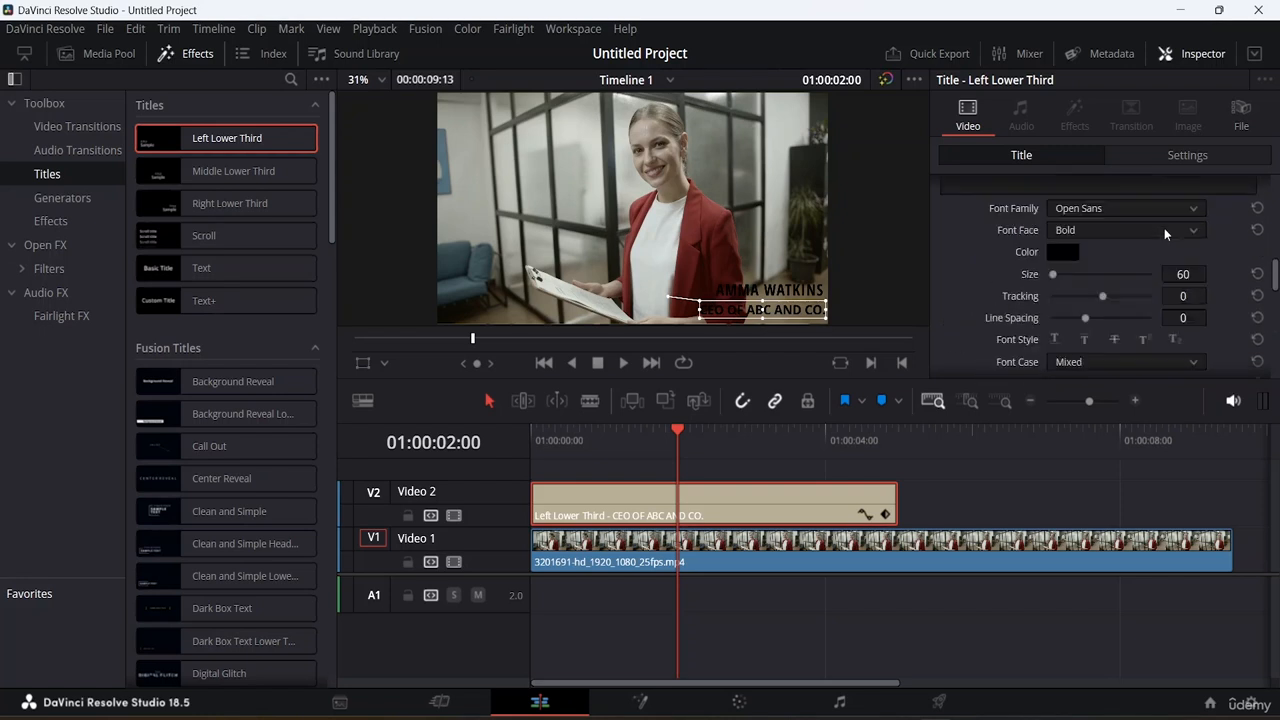
pyautogui.click(1062, 357)
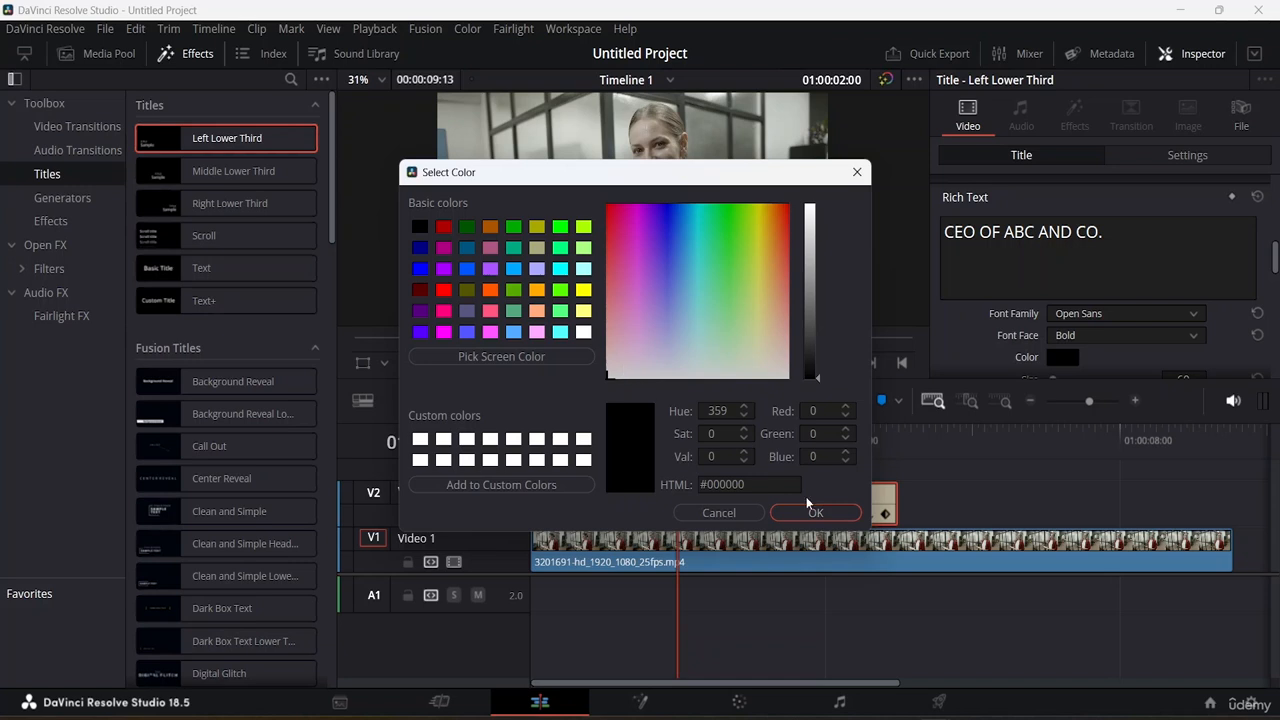
pyautogui.moveTo(679, 368); pyautogui.dragTo(702, 431)
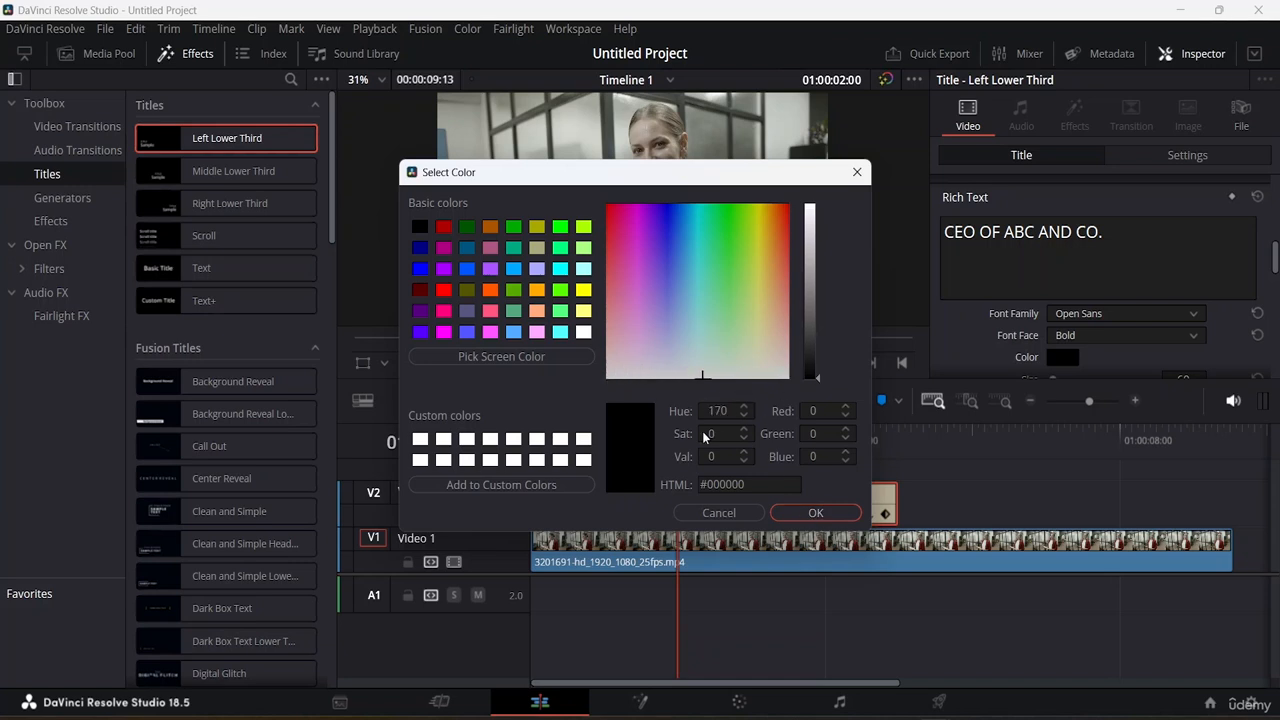
pyautogui.click(818, 506)
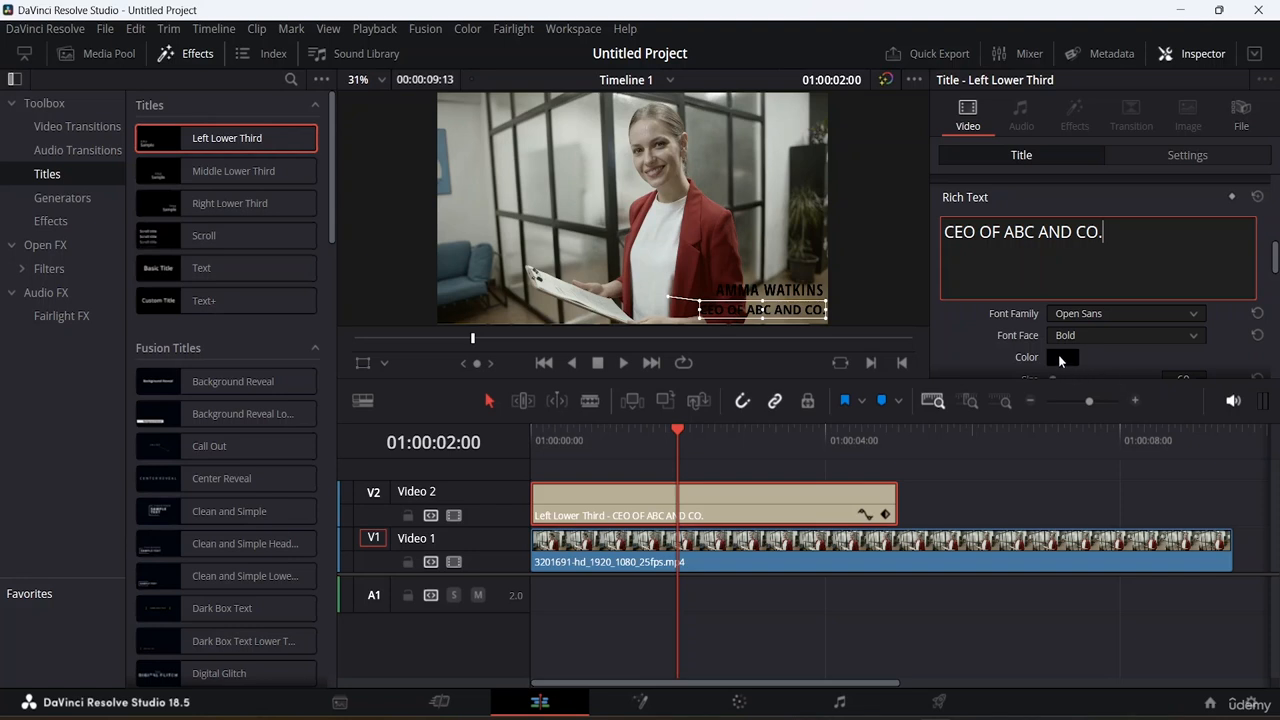
pyautogui.click(1060, 356)
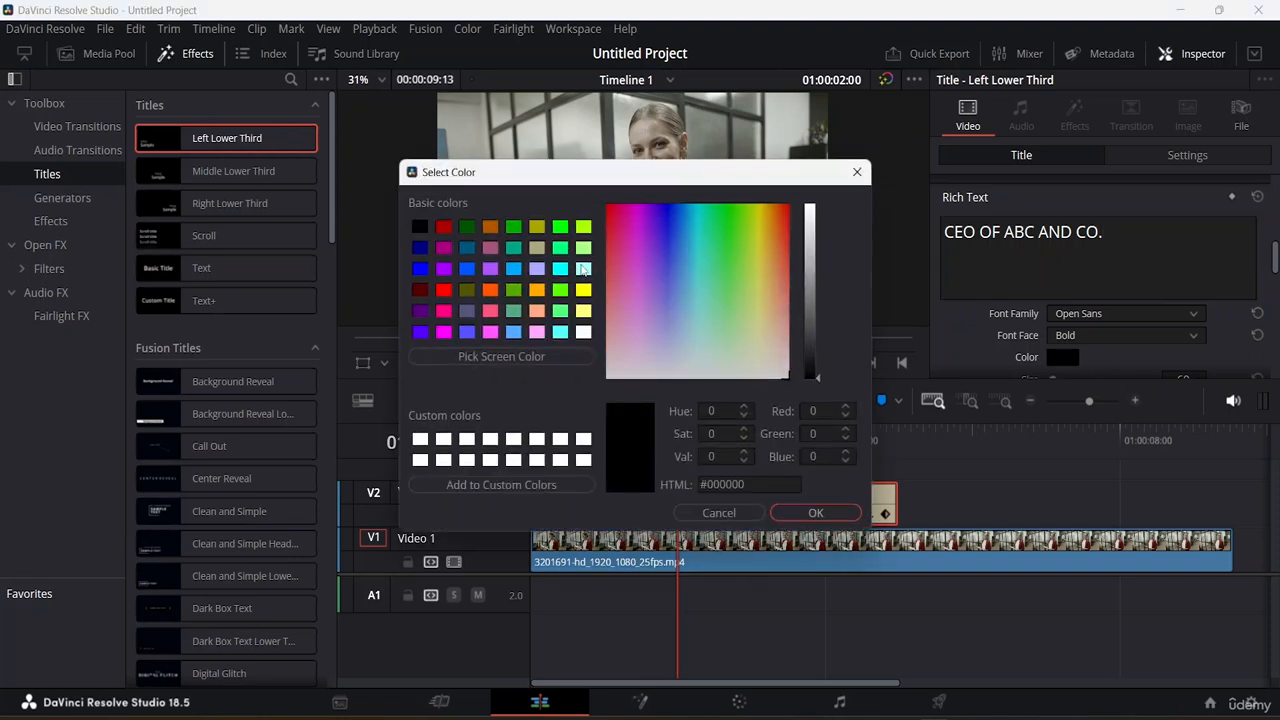
pyautogui.click(583, 331)
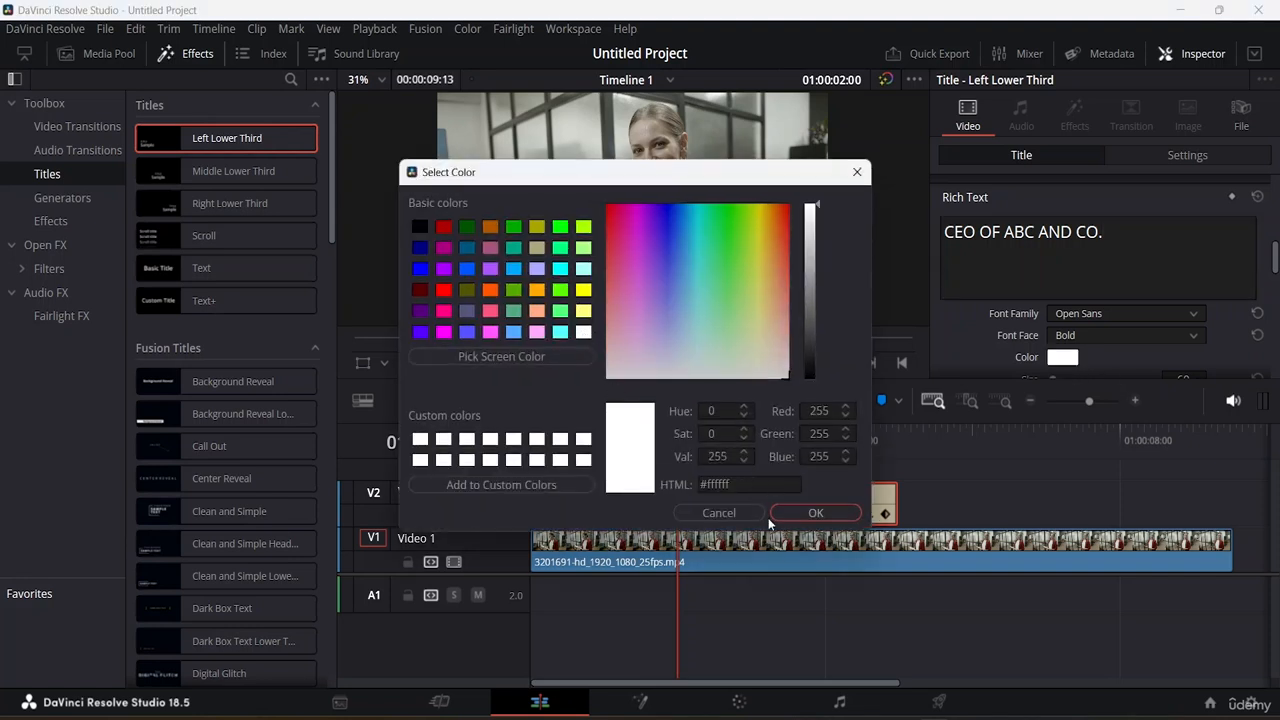
pyautogui.click(810, 513)
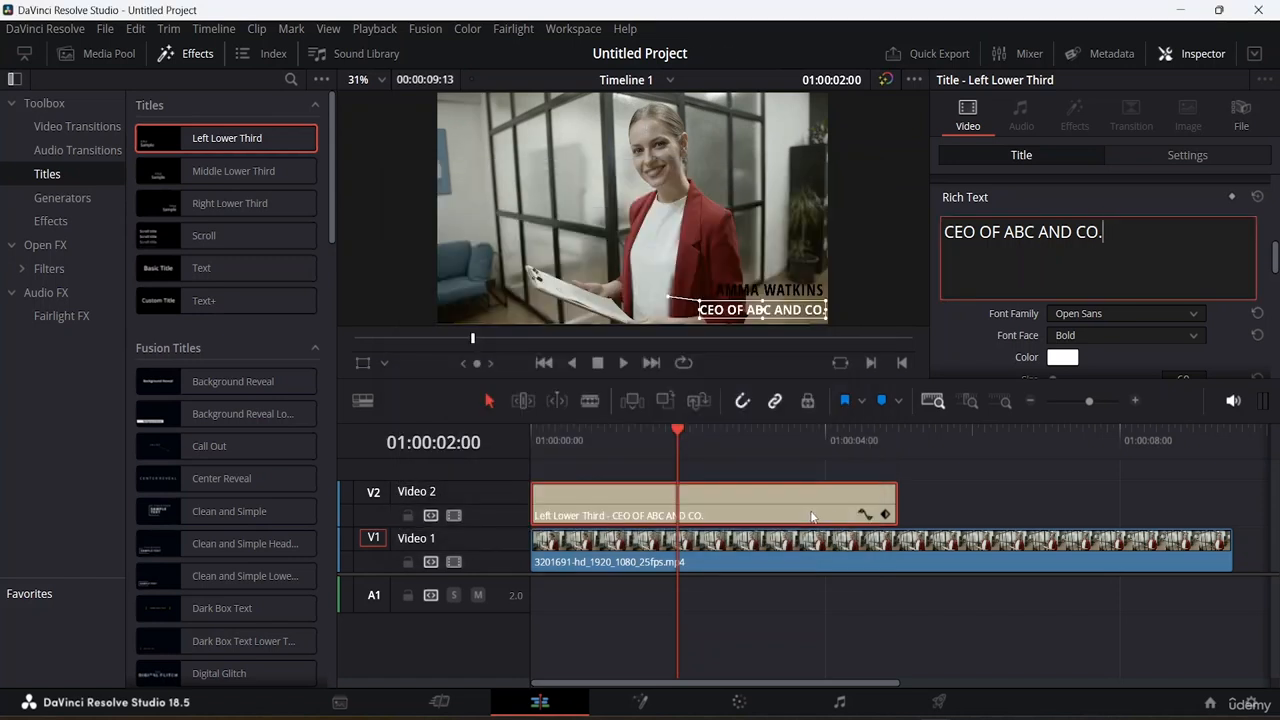
# Make the name line's text colour white.
pyautogui.scroll(-5, 1110, 245)
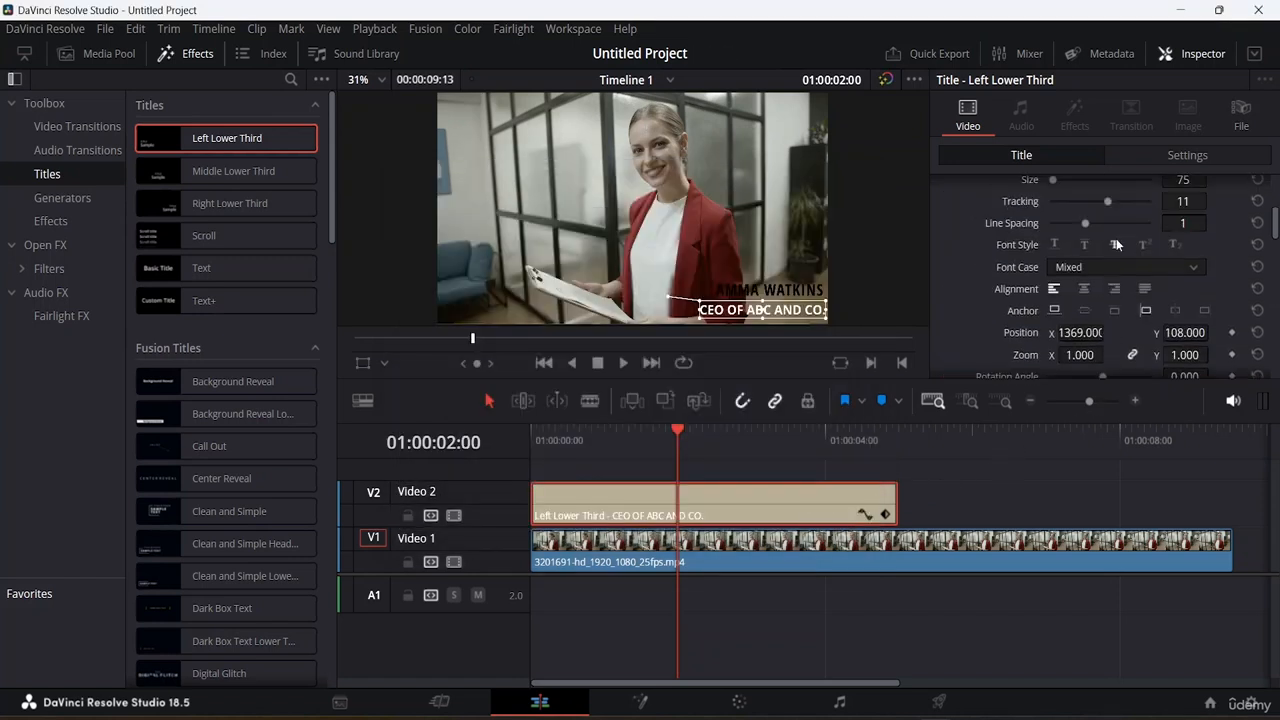
pyautogui.scroll(2, 1116, 238)
pyautogui.click(1062, 263)
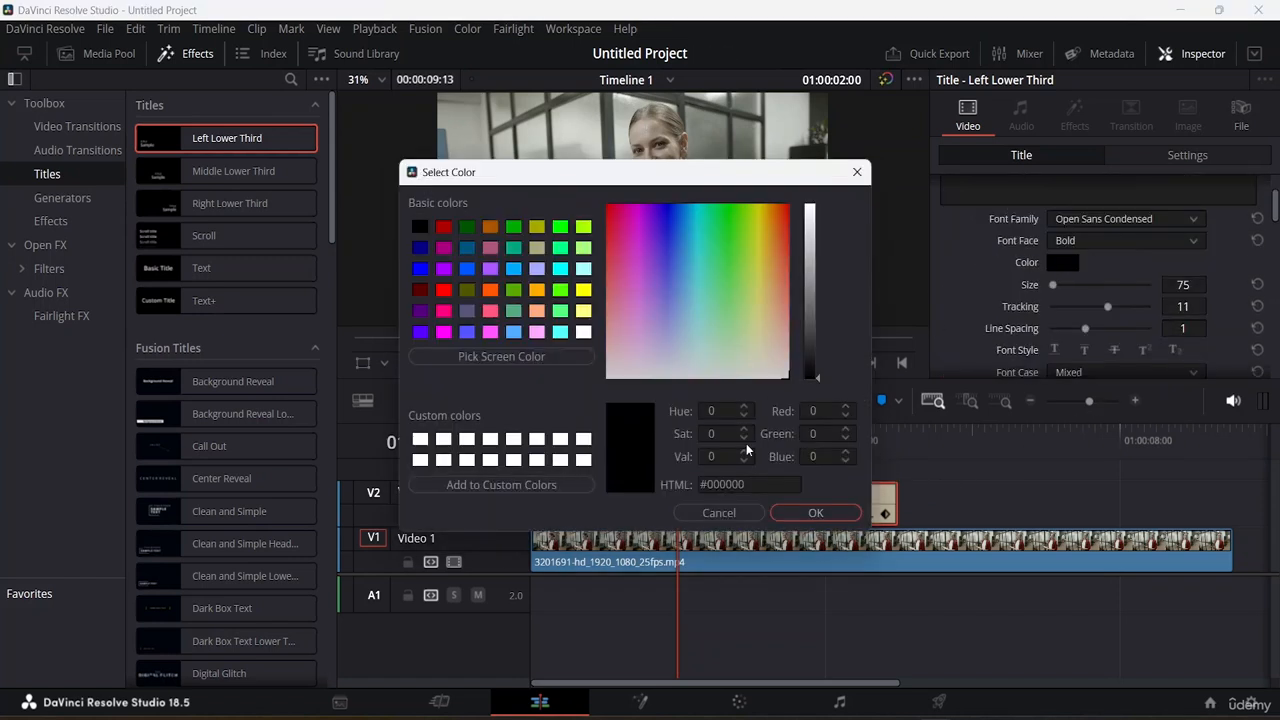
pyautogui.moveTo(812, 290); pyautogui.dragTo(818, 163)
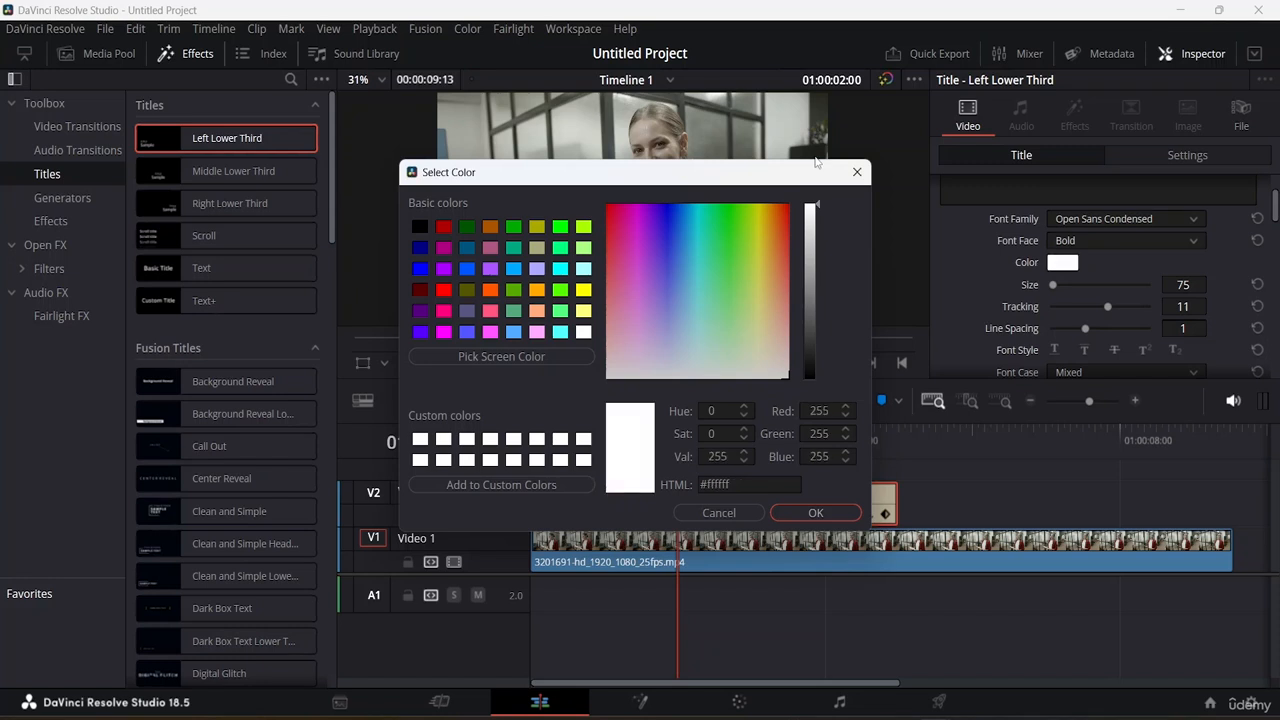
pyautogui.click(815, 513)
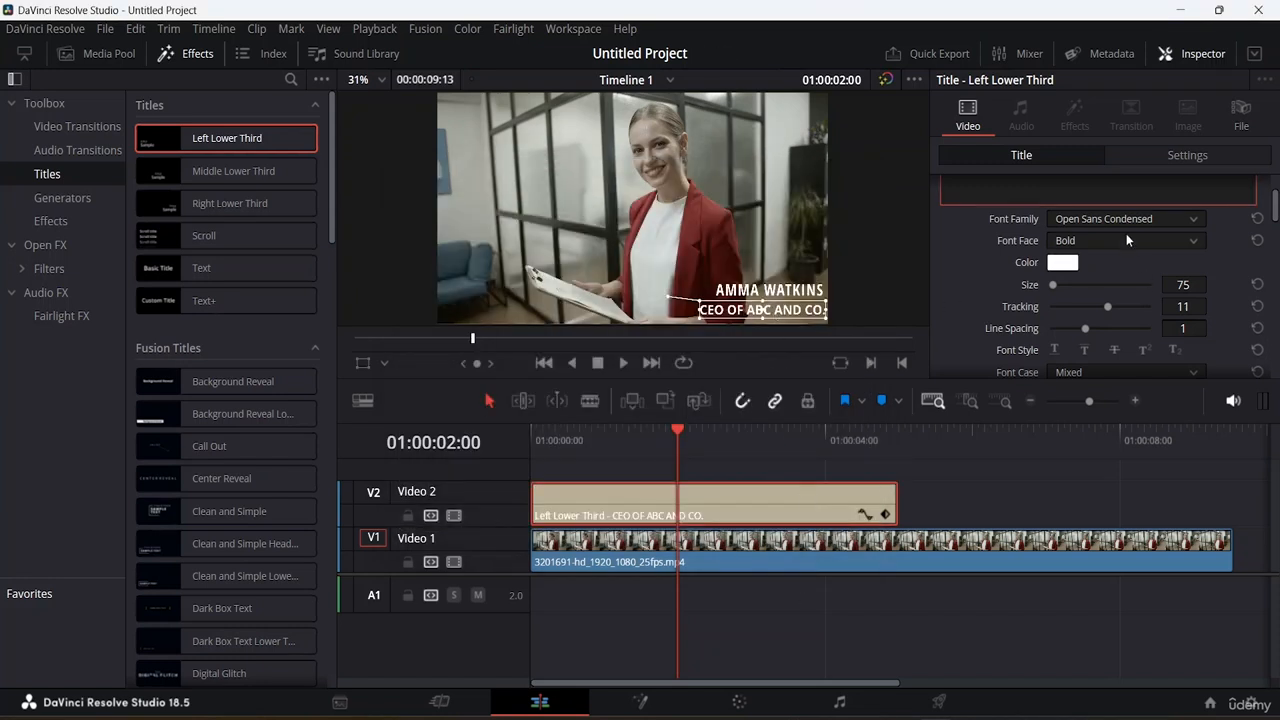
# Nudge the 'CEO OF ABC AND CO.' line slightly left in the viewer.
pyautogui.click(769, 310)
pyautogui.moveTo(769, 310)
pyautogui.mouseDown()
pyautogui.moveTo(745, 290)
pyautogui.moveTo(760, 291)
pyautogui.mouseUp()
pyautogui.click(769, 289)
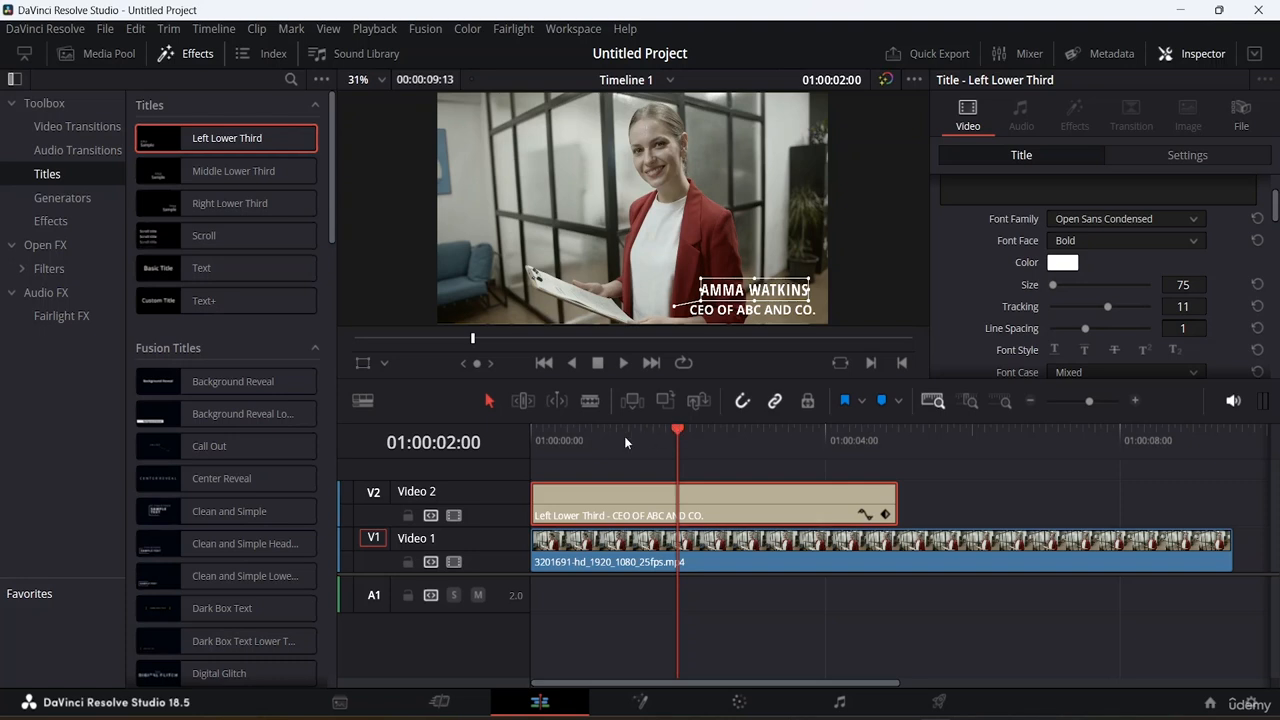
# Move the V2 title clip about 17 frames later and play the edit from the start.
pyautogui.moveTo(778, 506); pyautogui.dragTo(830, 506)
pyautogui.moveTo(676, 431); pyautogui.dragTo(371, 423)
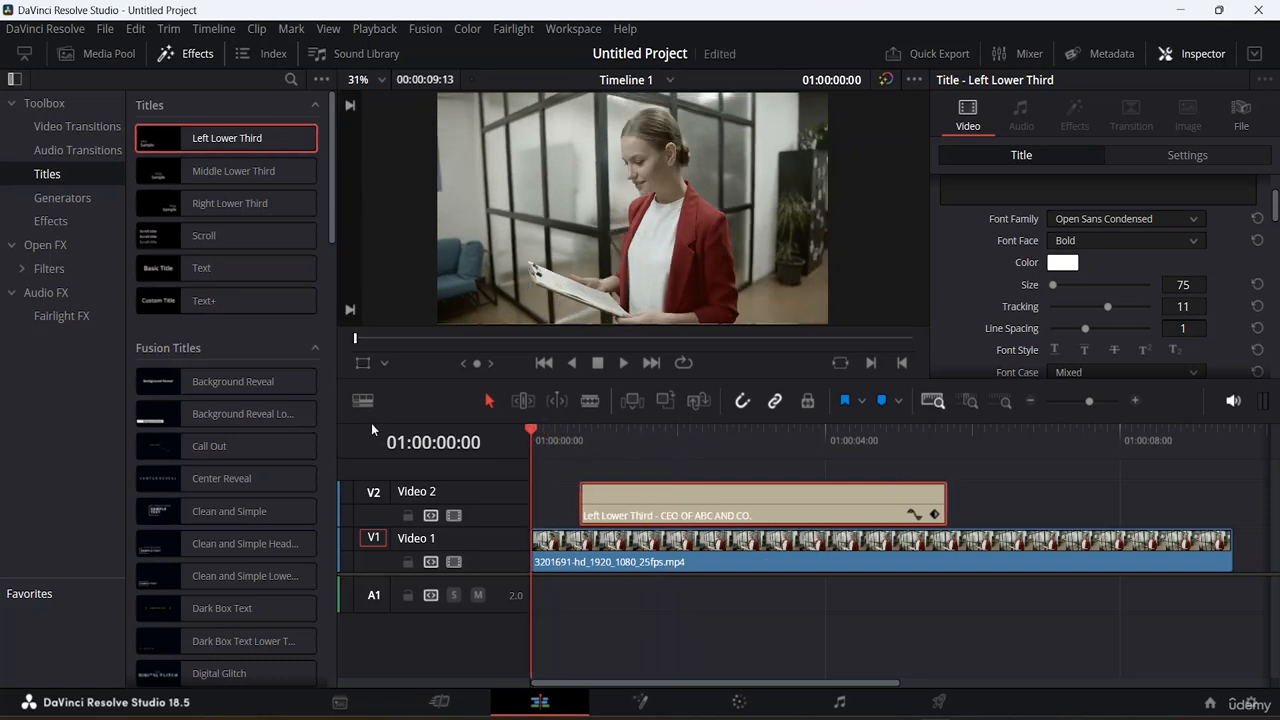
pyautogui.press('space')
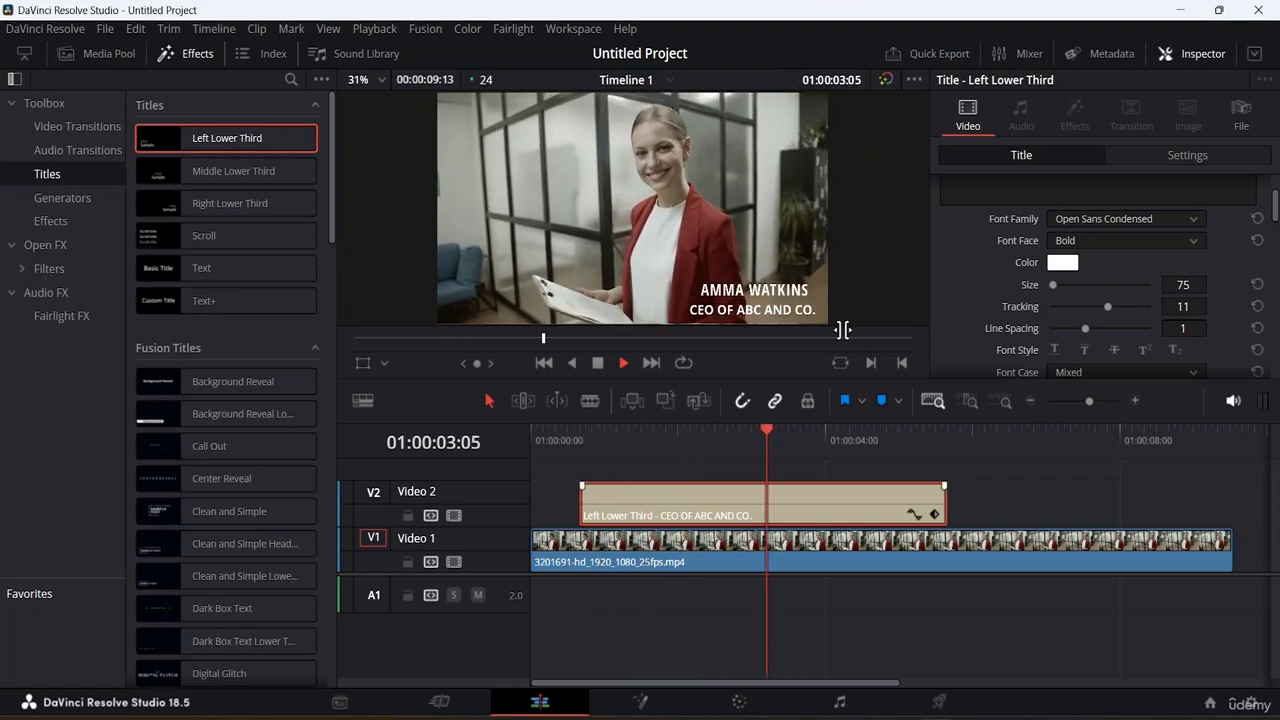
pyautogui.press('space')
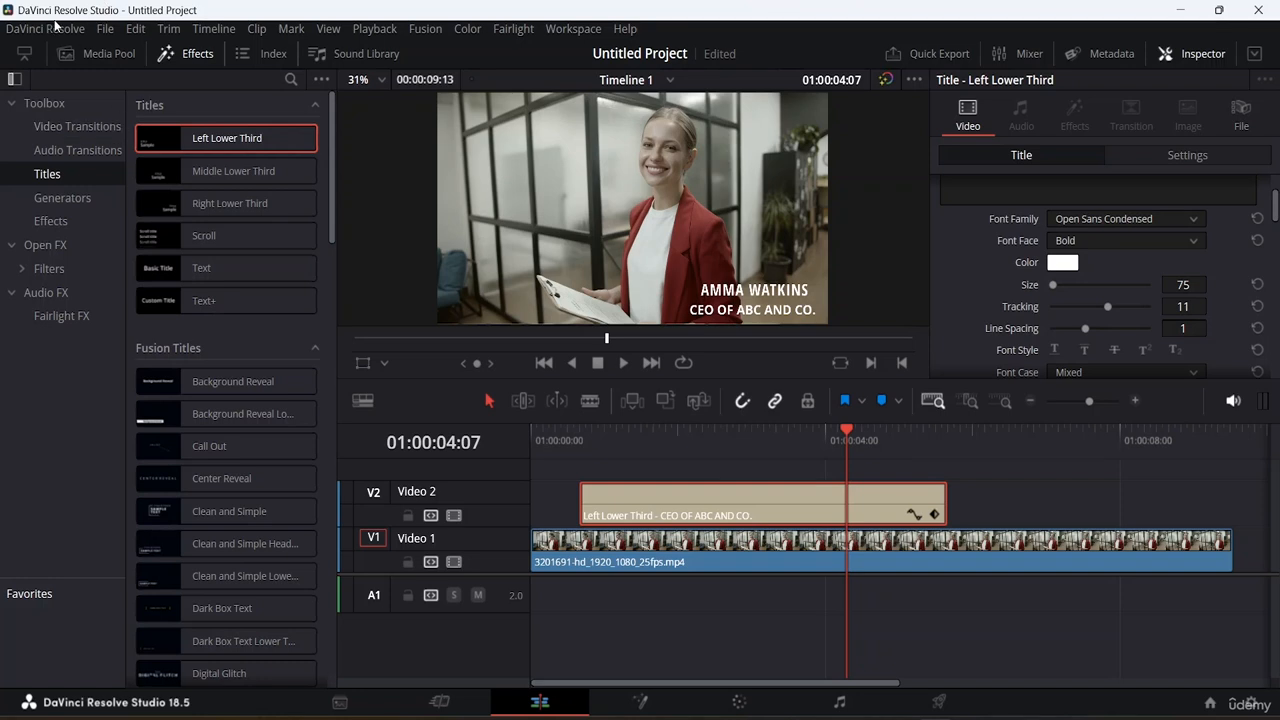
pyautogui.click(105, 28)
pyautogui.moveTo(174, 272)
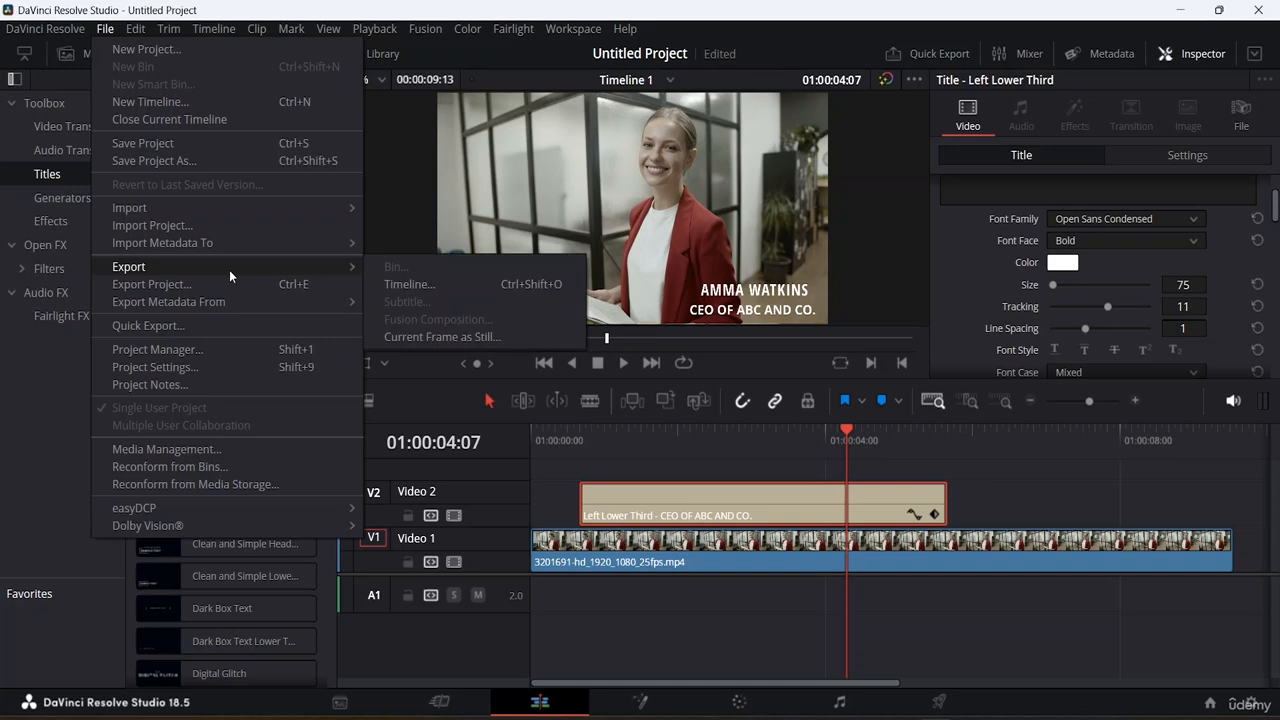
# On the Deliver page, clear the file name, set location to 'Lower Third', dismiss the path warning.
pyautogui.moveTo(58, 29)
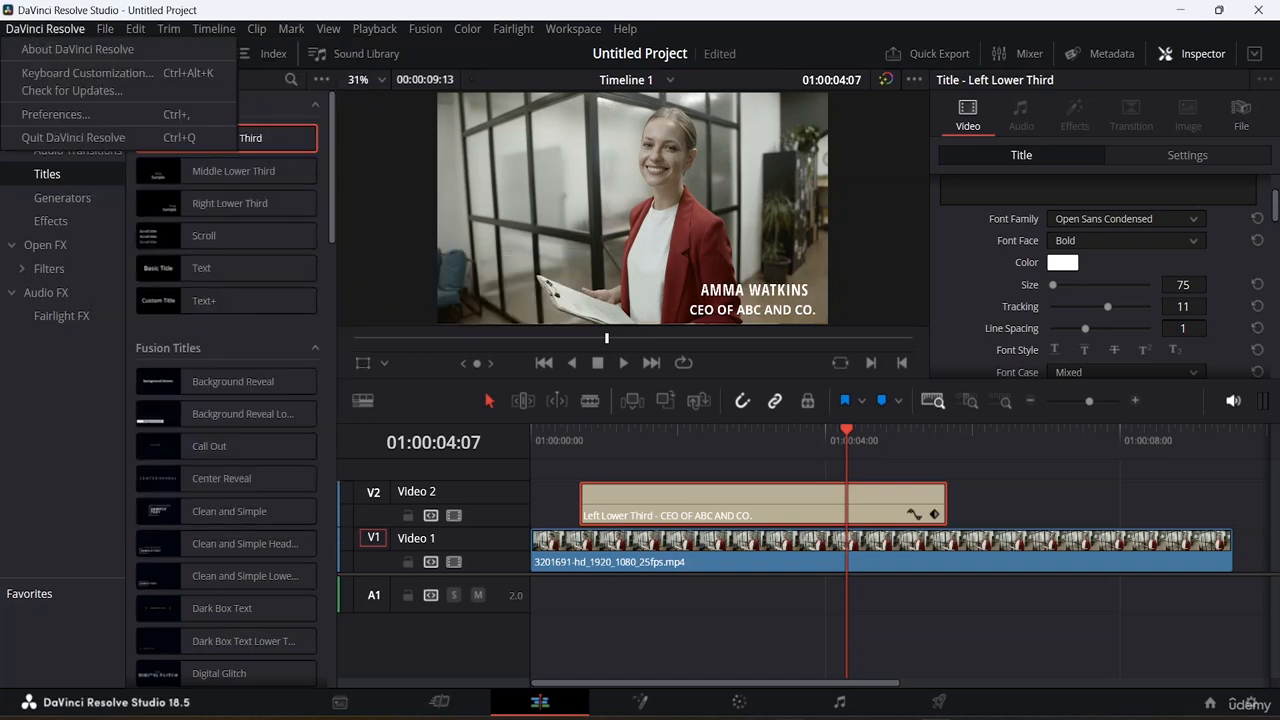
pyautogui.click(940, 704)
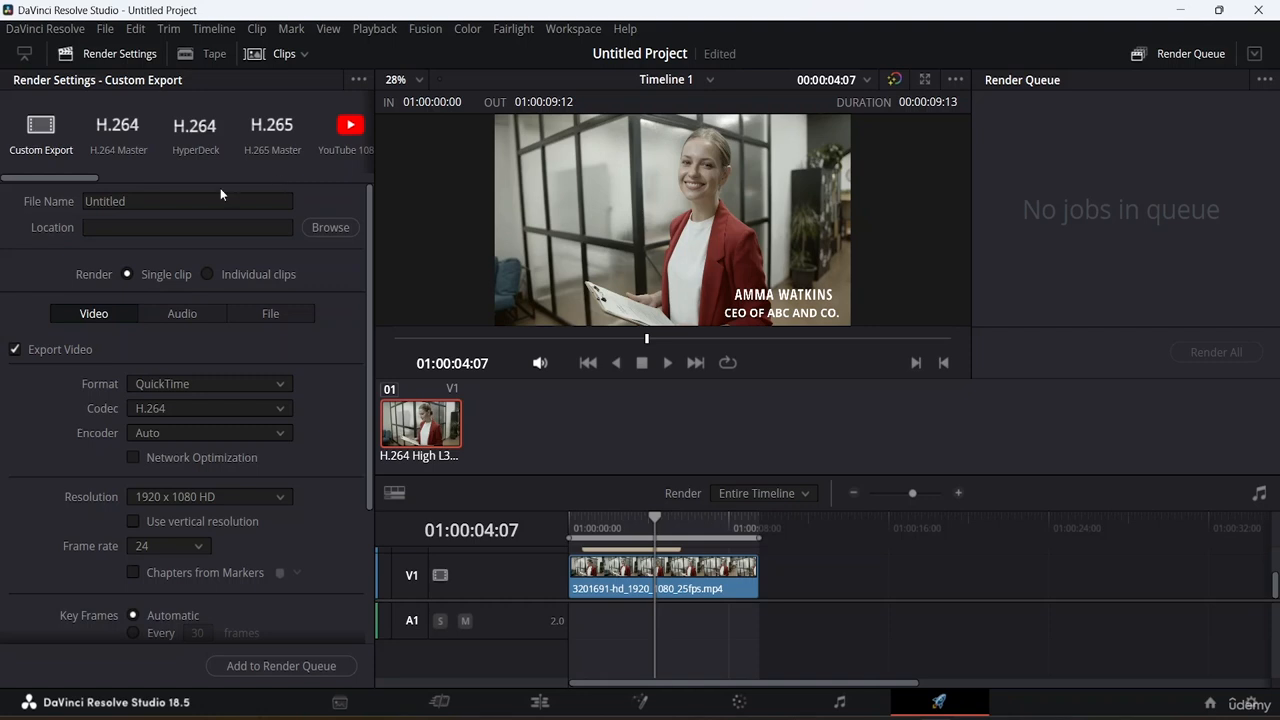
pyautogui.click(181, 201)
pyautogui.press('BackSpace')
pyautogui.press('BackSpace')
pyautogui.press('BackSpace')
pyautogui.press('BackSpace')
pyautogui.press('BackSpace')
pyautogui.press('BackSpace')
pyautogui.press('BackSpace')
pyautogui.press('BackSpace')
pyautogui.press('Tab')
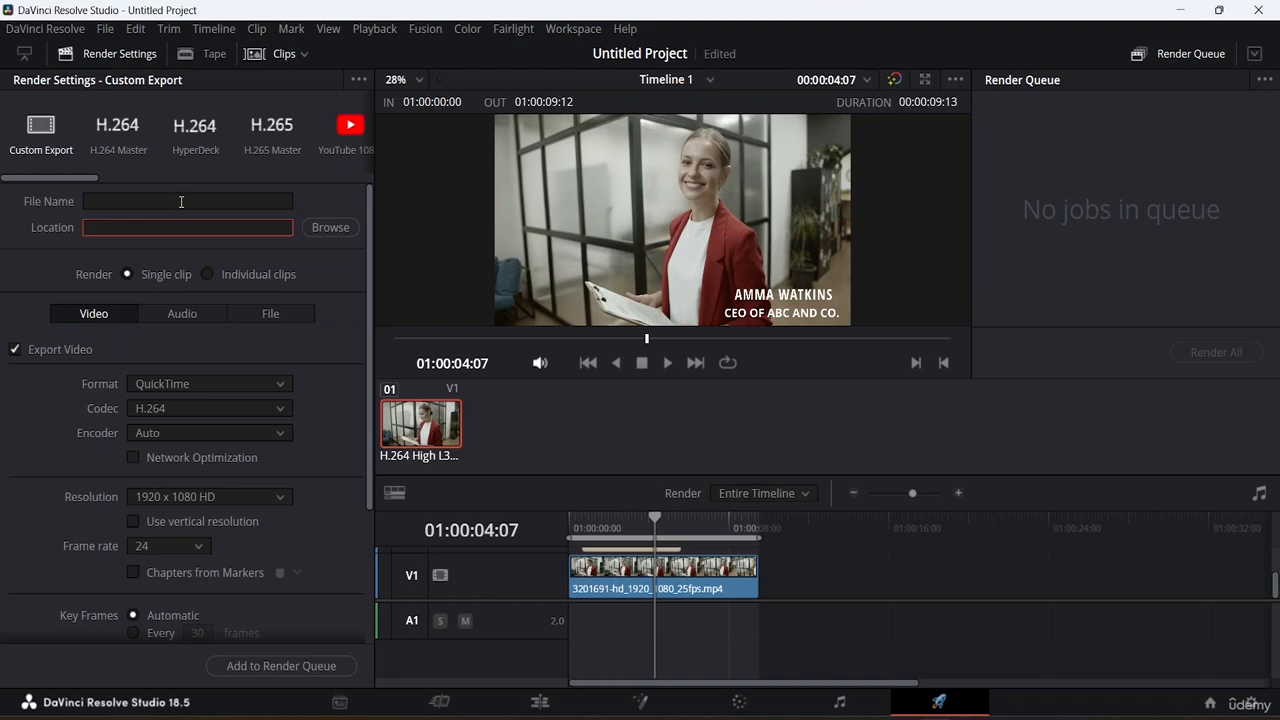
pyautogui.write('Lower Third')
pyautogui.click(319, 665)
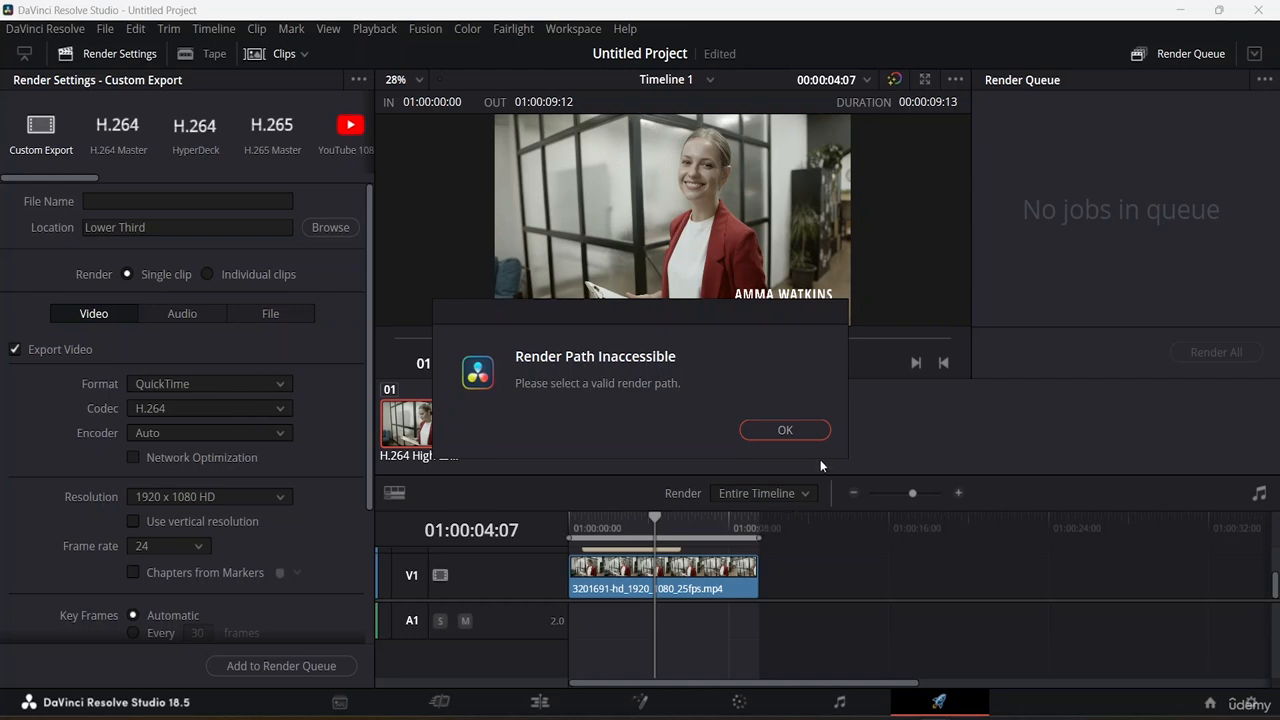
pyautogui.click(800, 432)
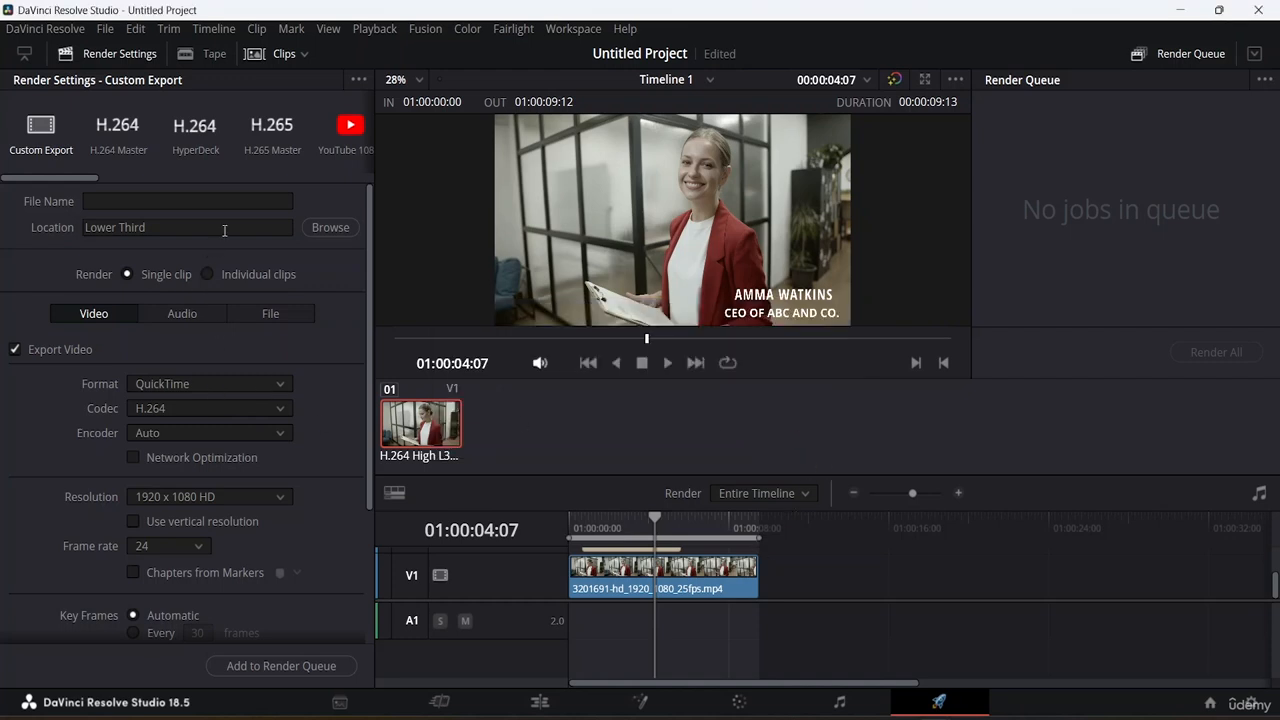
# Browse to E:\Da Vinci Resolve Resource File and name the render output 'CC 1'.
pyautogui.click(316, 230)
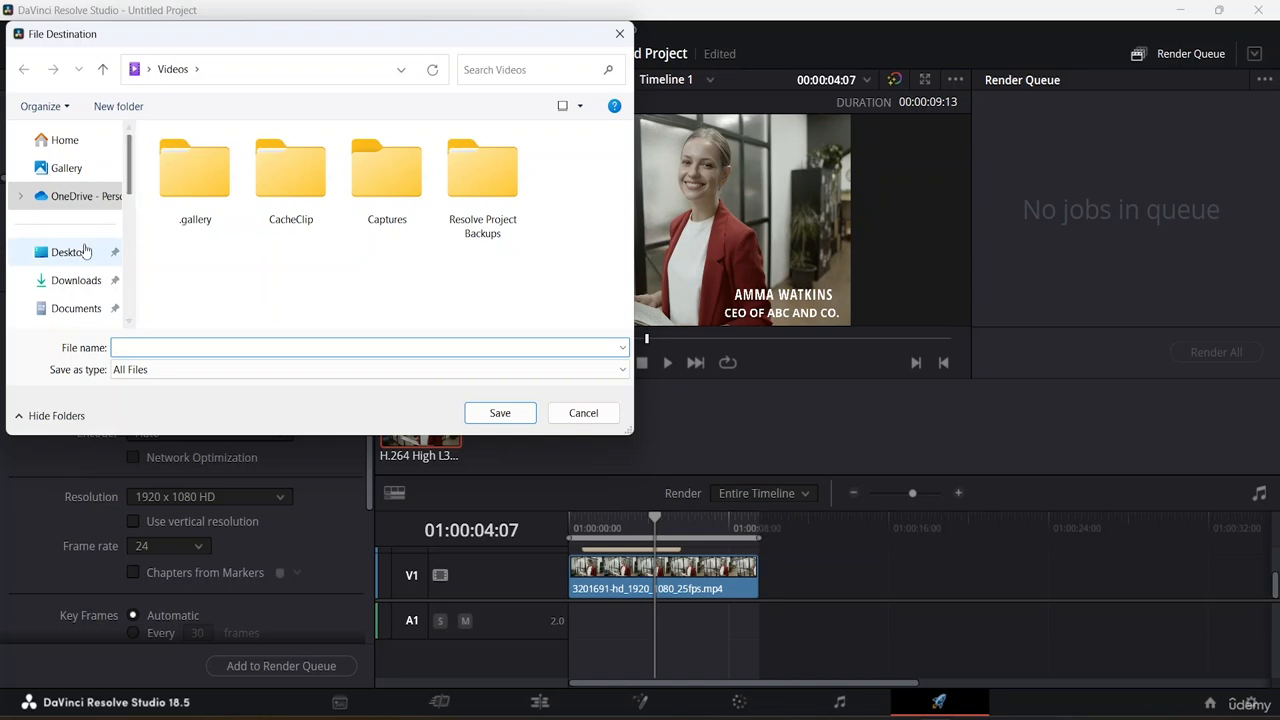
pyautogui.click(85, 252)
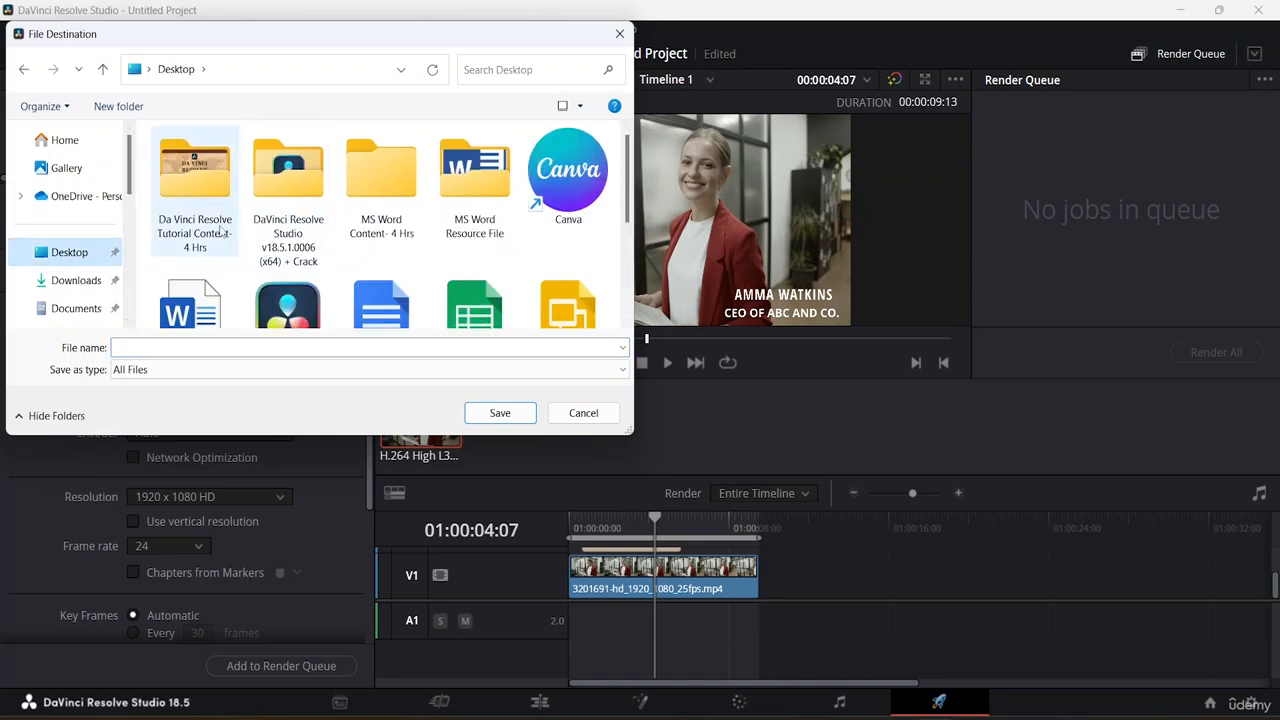
pyautogui.scroll(-6, 70, 250)
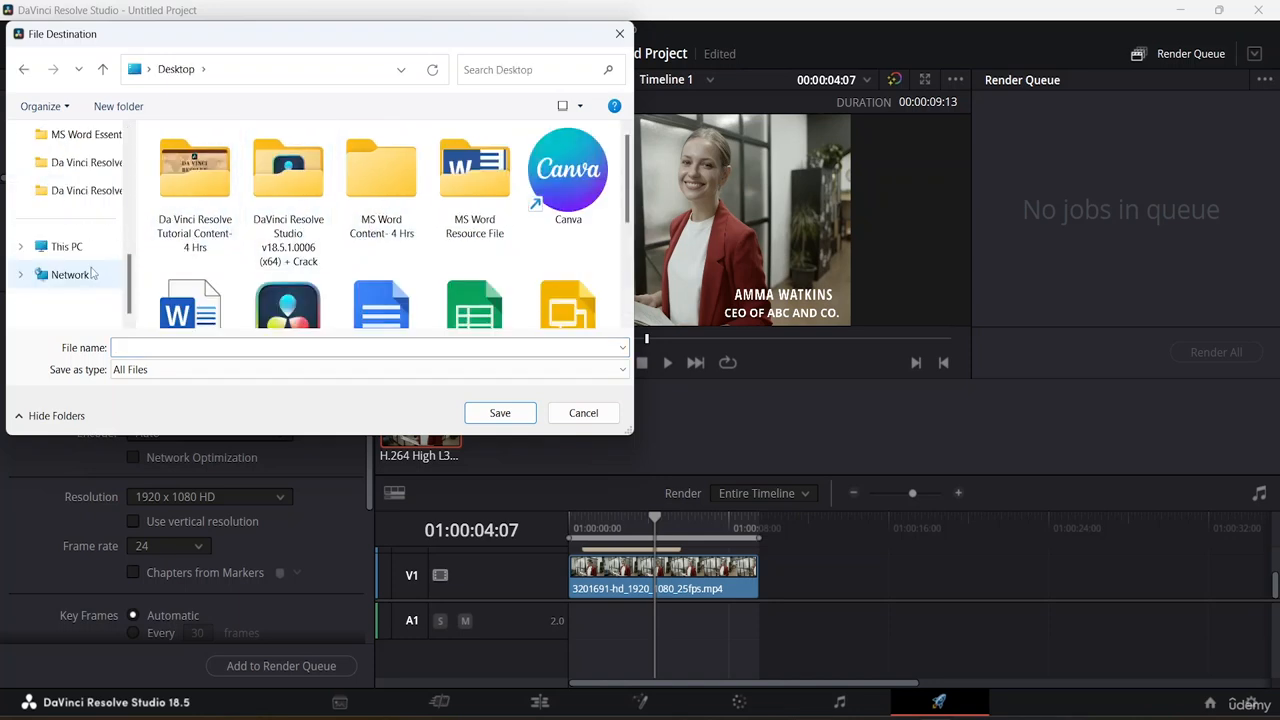
pyautogui.click(83, 256)
pyautogui.doubleClick(280, 232)
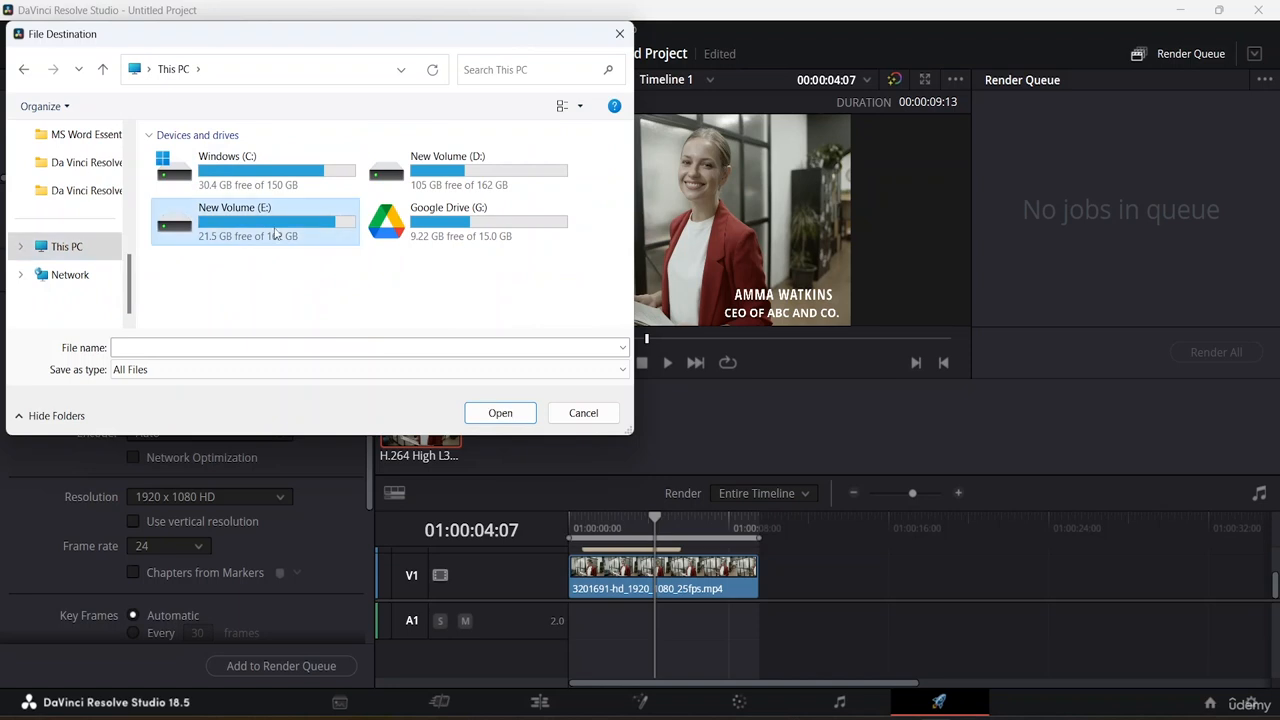
pyautogui.doubleClick(280, 232)
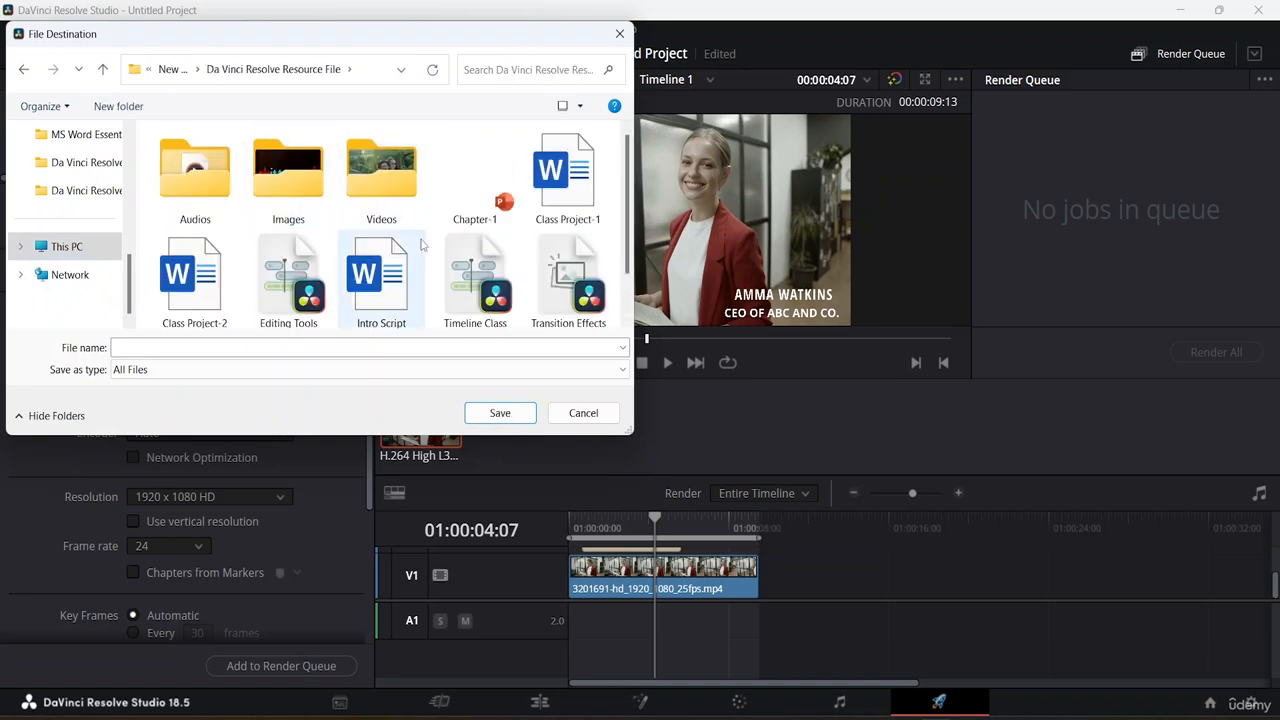
pyautogui.click(197, 347)
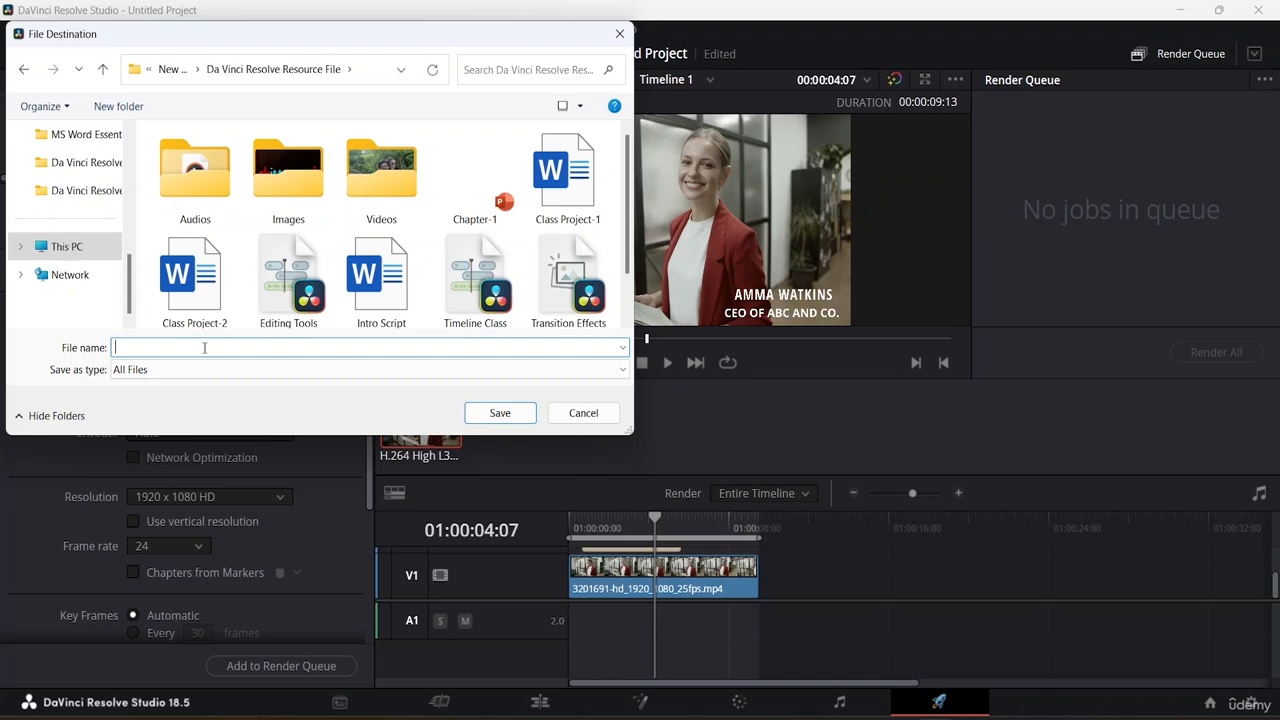
pyautogui.write('CC 1')
# Save the CC 1 destination, switch the format to MP4, and add the job to the render queue.
pyautogui.click(500, 413)
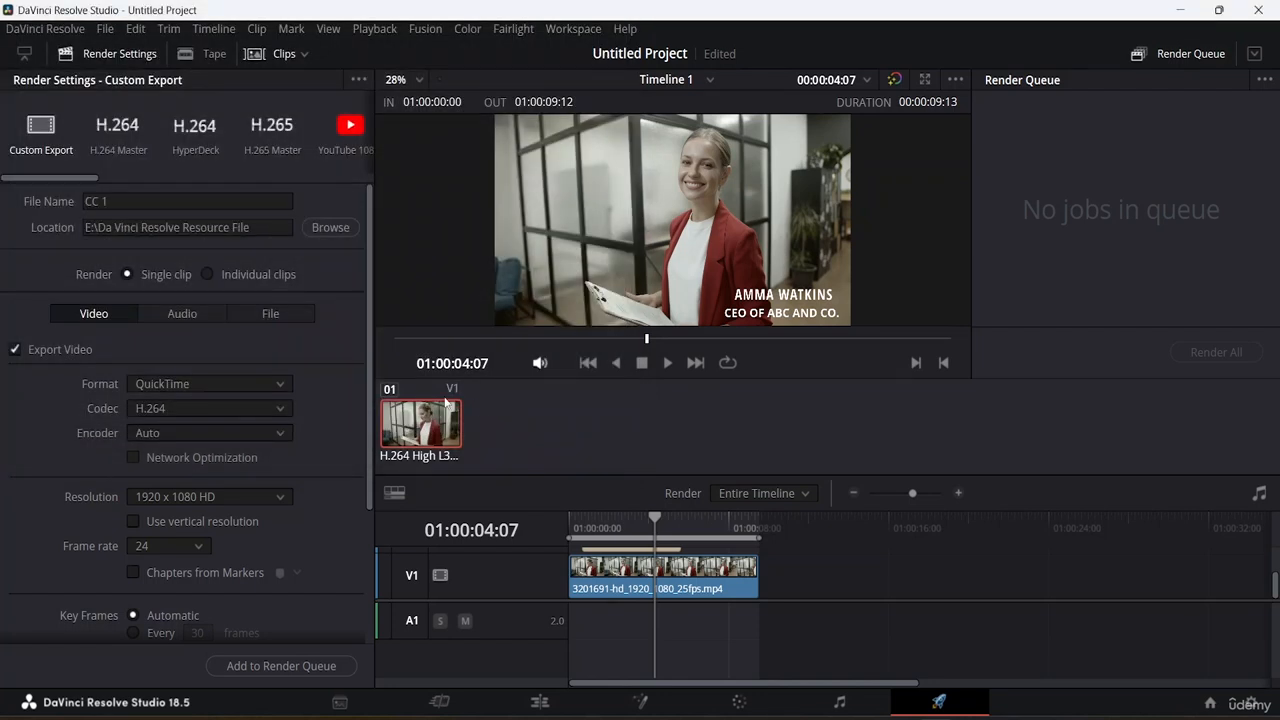
pyautogui.click(262, 380)
pyautogui.click(200, 502)
pyautogui.click(286, 664)
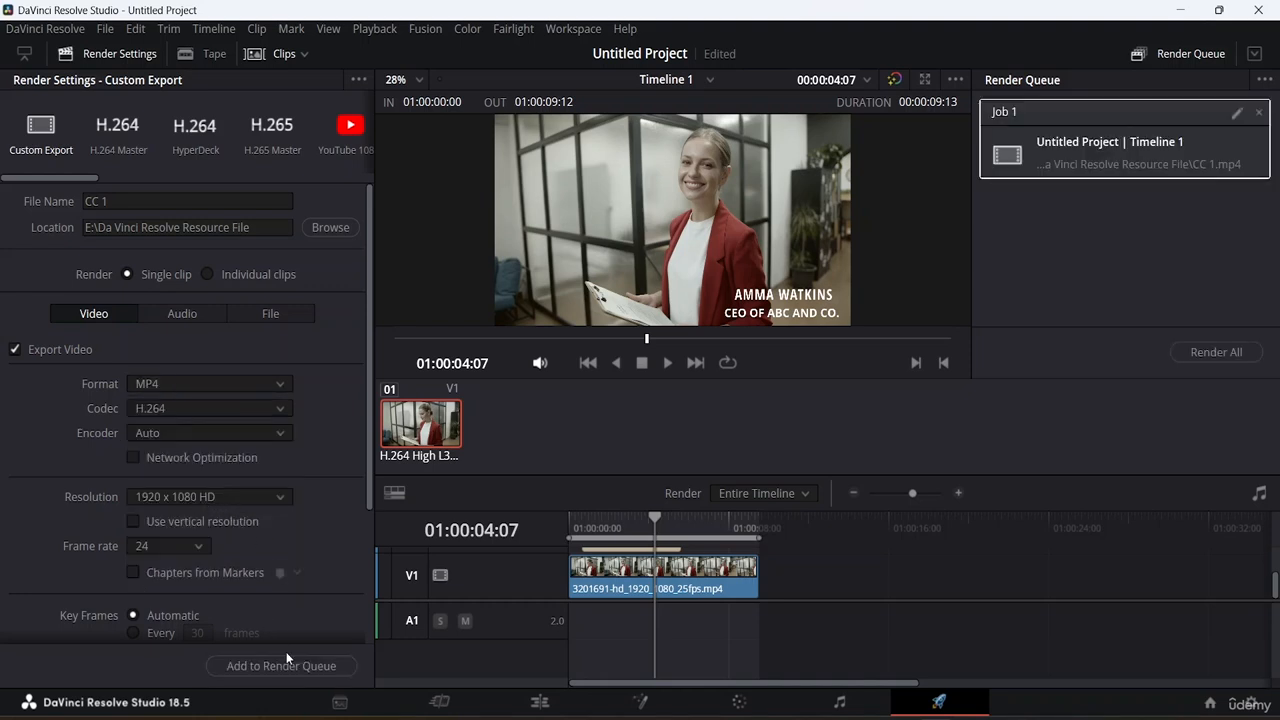